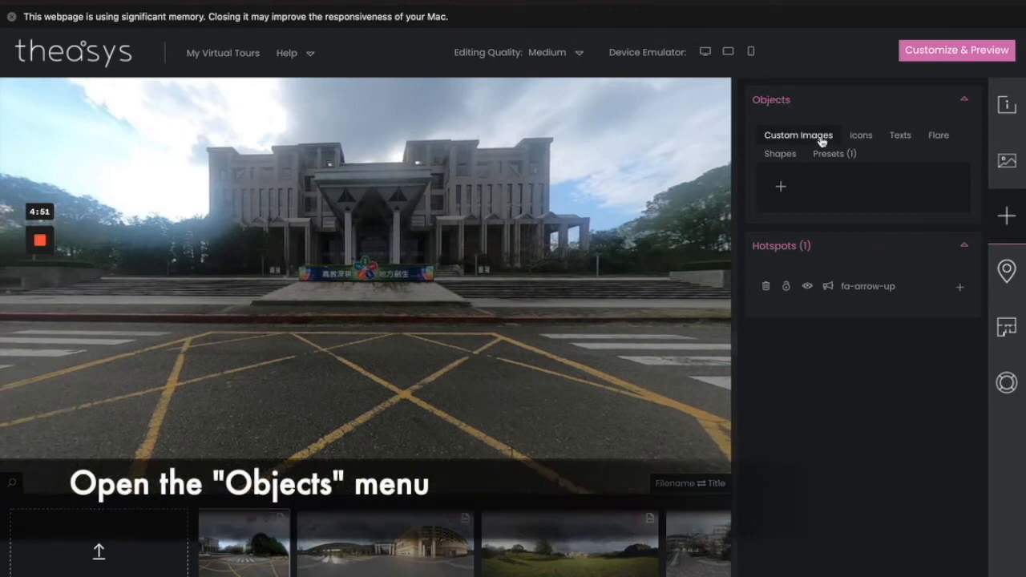
# Step: Place a 2D text object on the road in front of the building's entrance
pyautogui.click(905, 137)
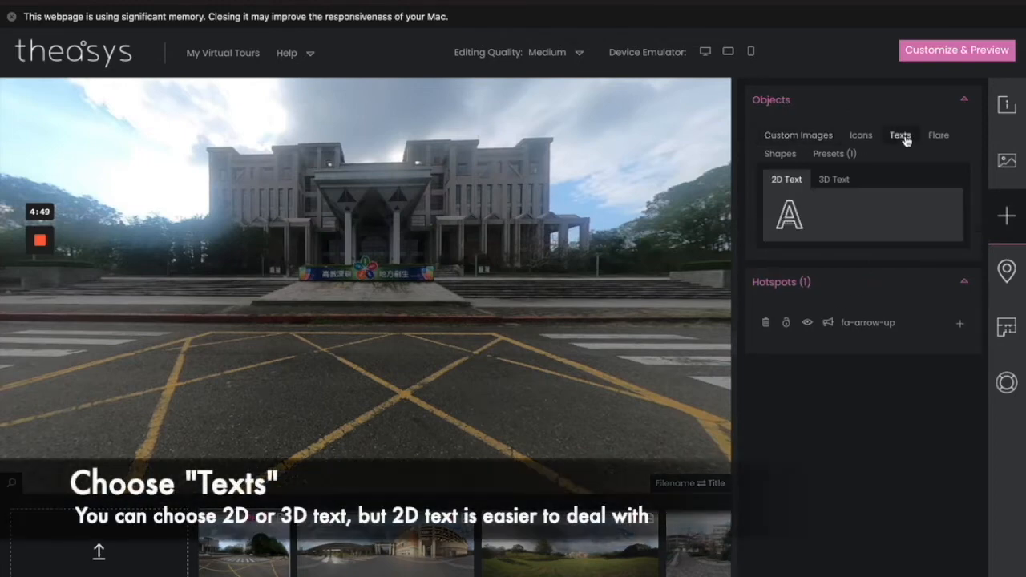
pyautogui.click(847, 179)
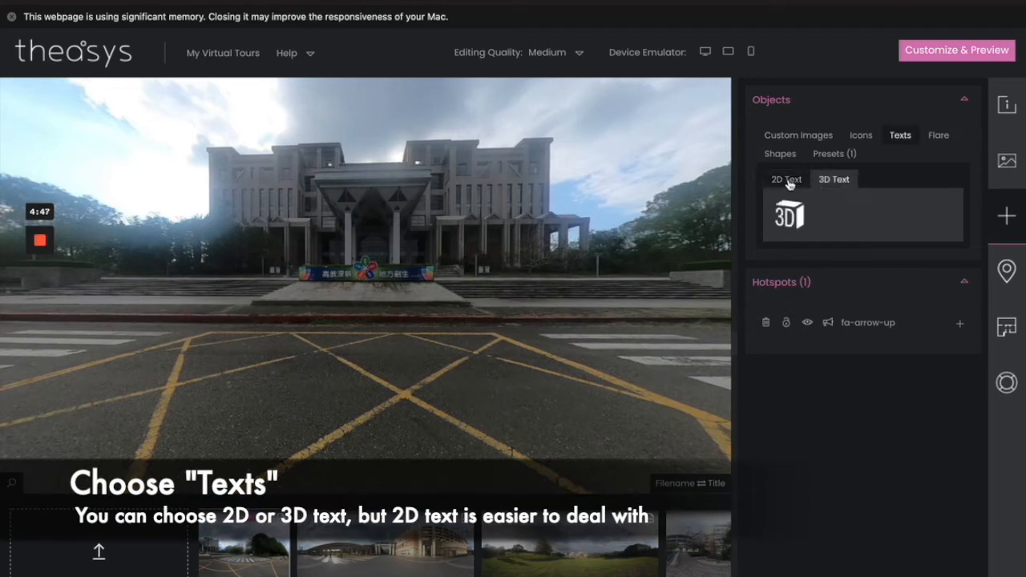
pyautogui.click(788, 181)
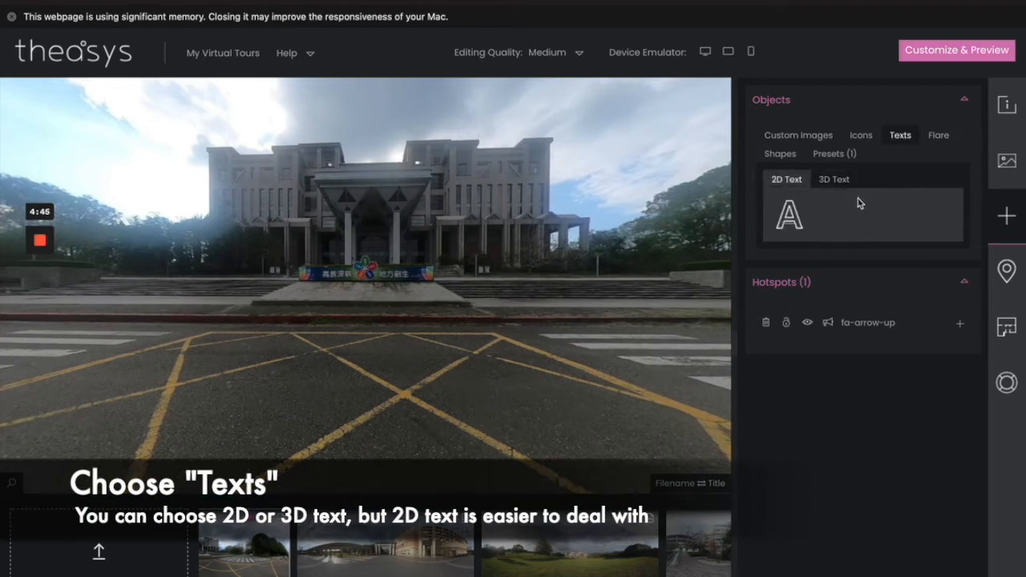
pyautogui.moveTo(790, 214); pyautogui.dragTo(380, 355)
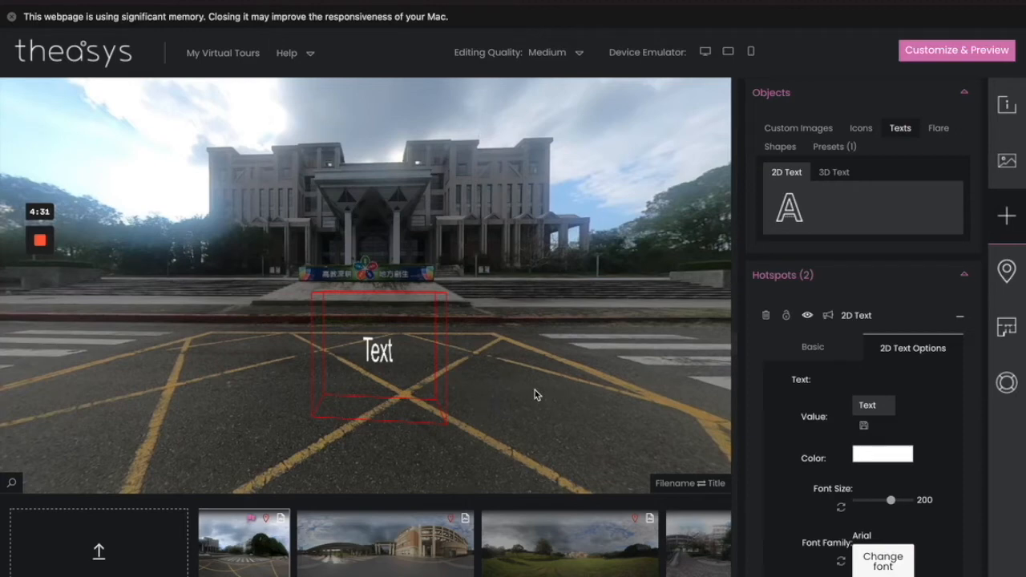
# Step: Change the new 2D text object's wording to "Welcome!"
pyautogui.click(826, 353)
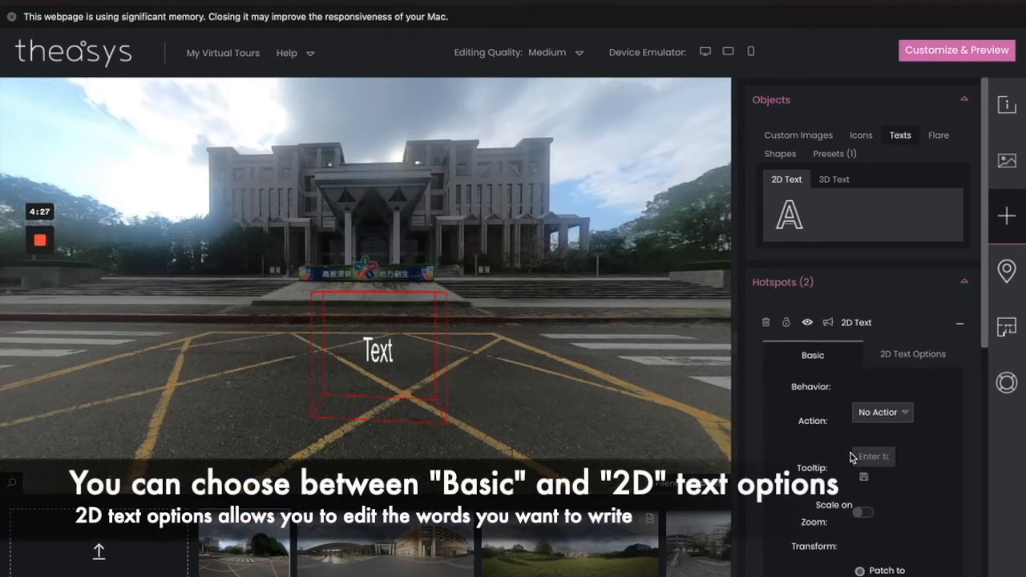
pyautogui.click(913, 354)
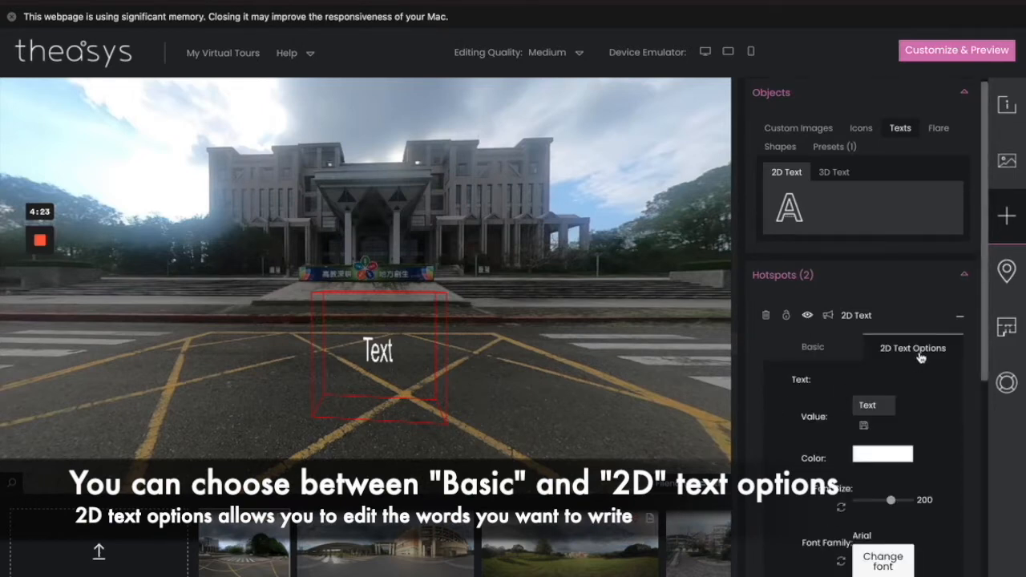
pyautogui.doubleClick(867, 405)
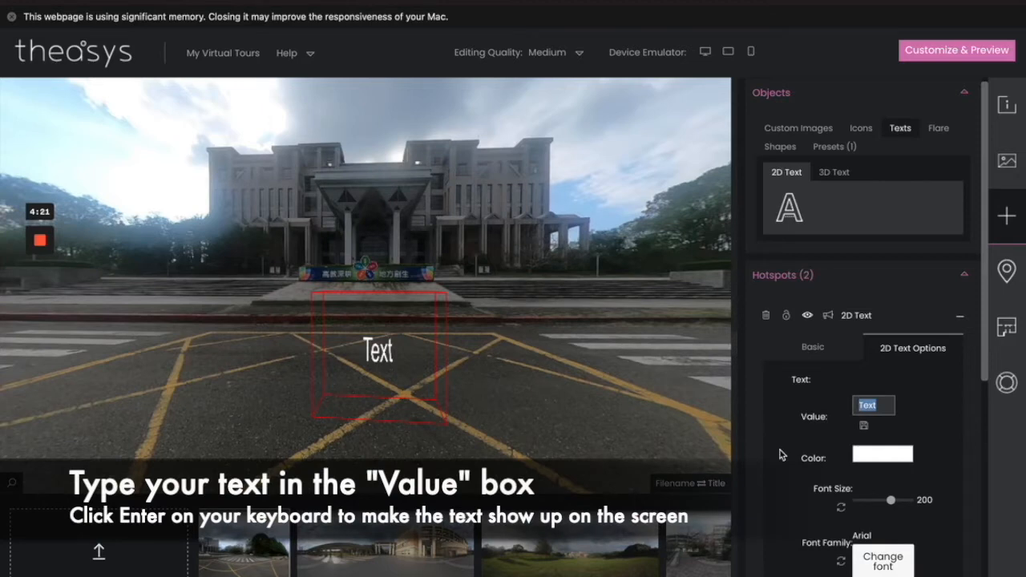
pyautogui.write('Welcome!')
pyautogui.press('Return')
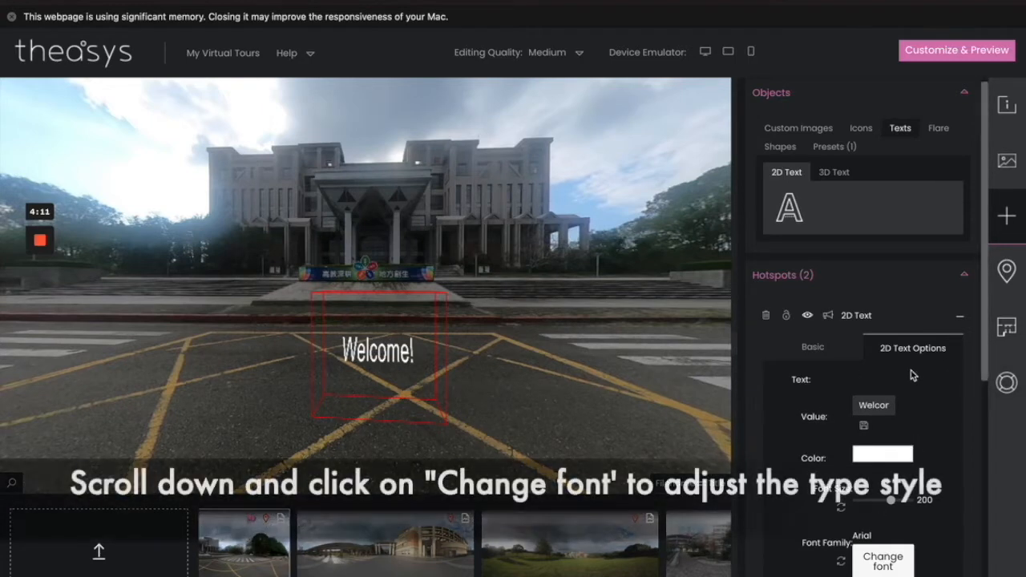
# Step: Change the font of the "Welcome!" text to Fontdiner Swanky Regular
pyautogui.scroll(-2, 914, 374)
pyautogui.click(883, 472)
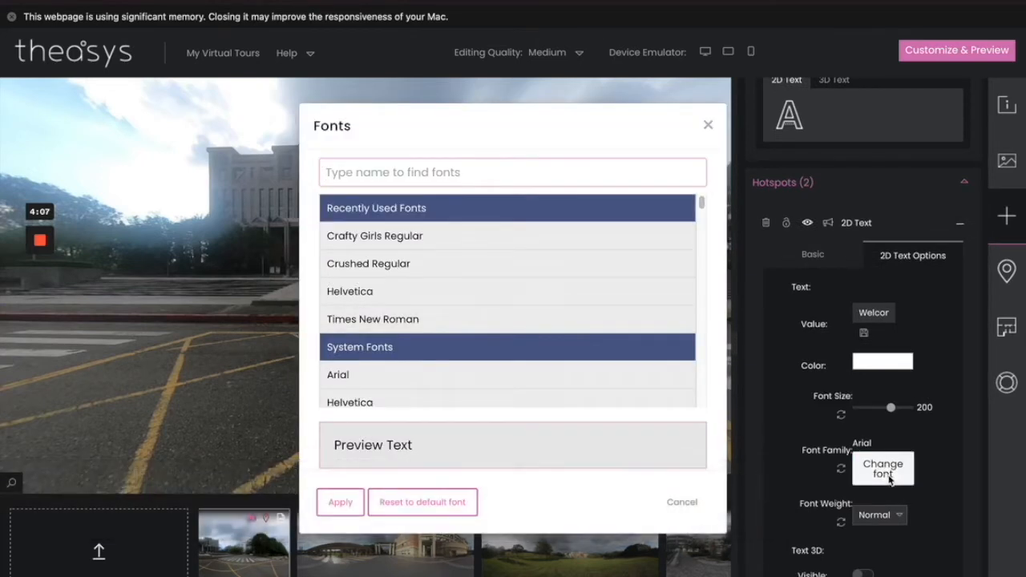
pyautogui.scroll(-5, 482, 286)
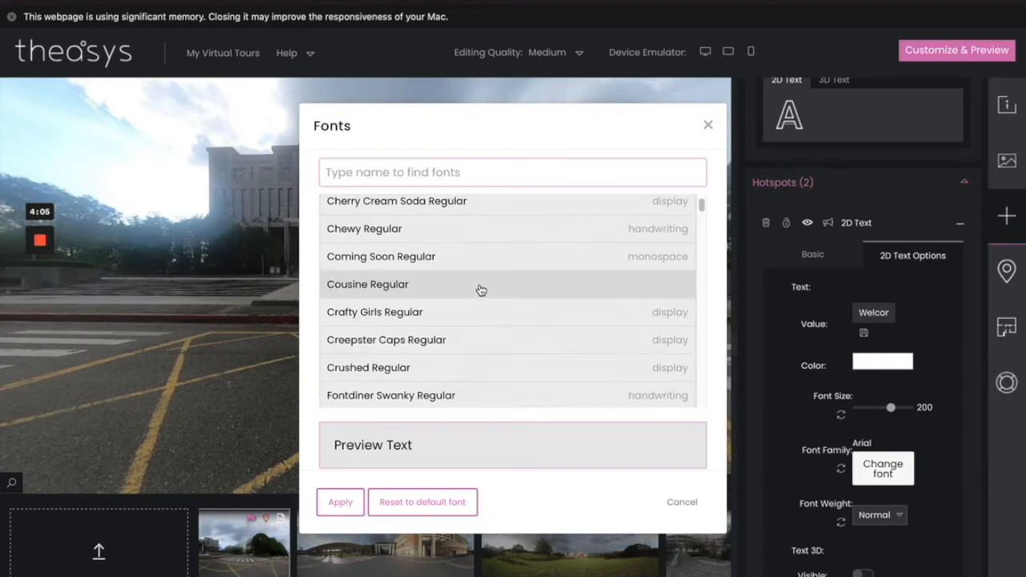
pyautogui.scroll(-2, 480, 289)
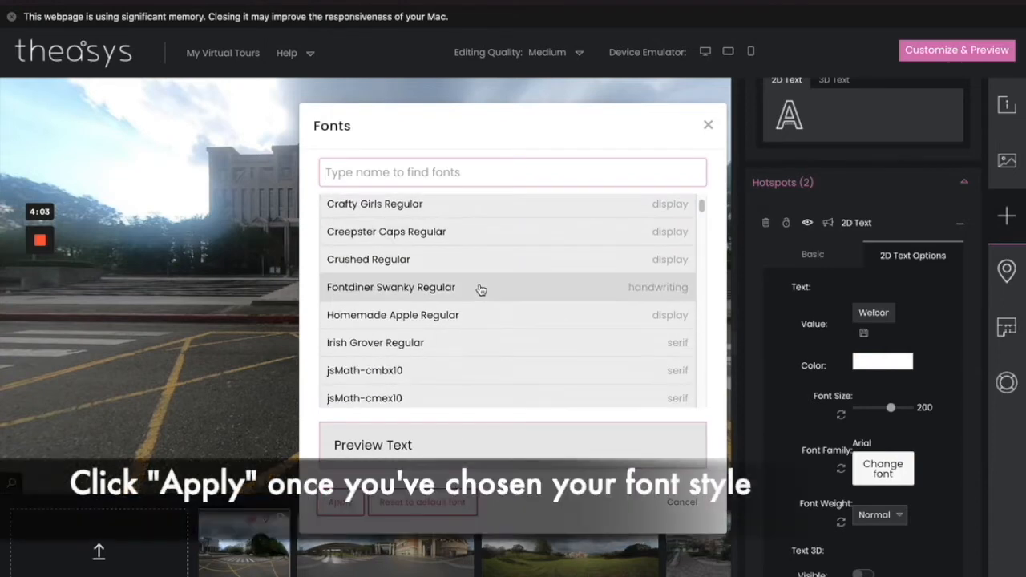
pyautogui.click(435, 298)
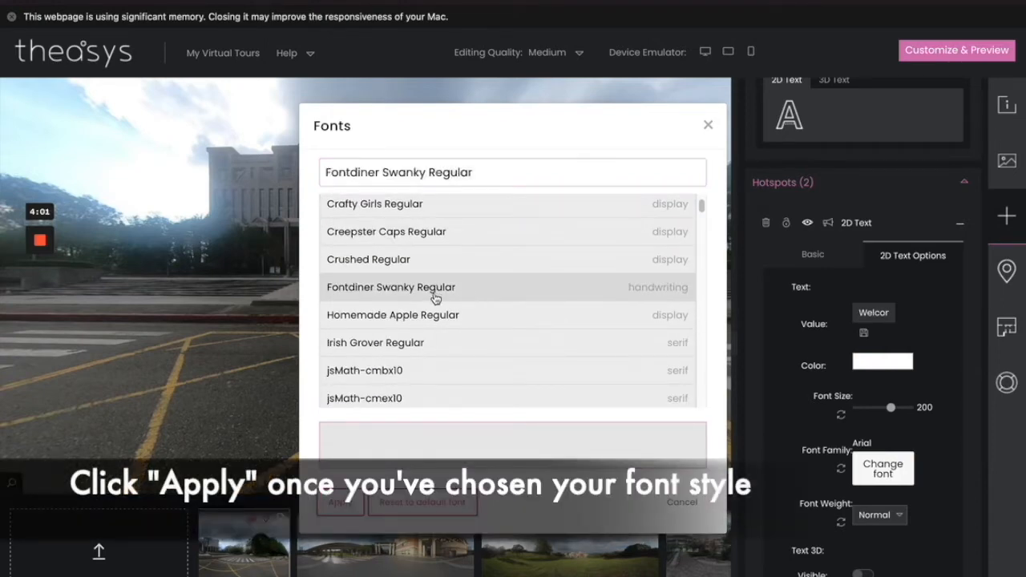
pyautogui.click(339, 502)
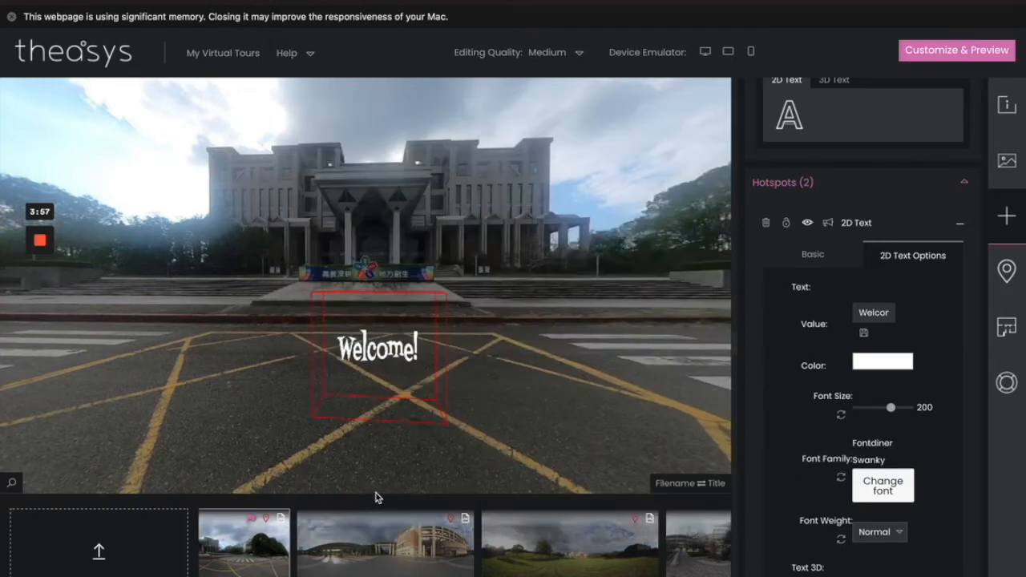
# Step: Set the action of the "Welcome!" text to Display Info Panel
pyautogui.scroll(-2, 812, 462)
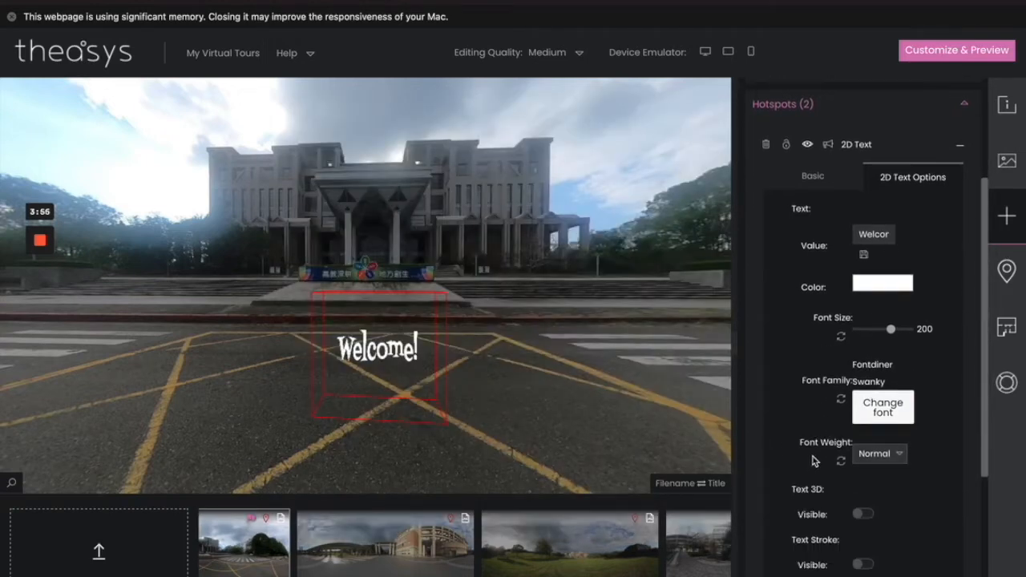
pyautogui.scroll(3, 812, 460)
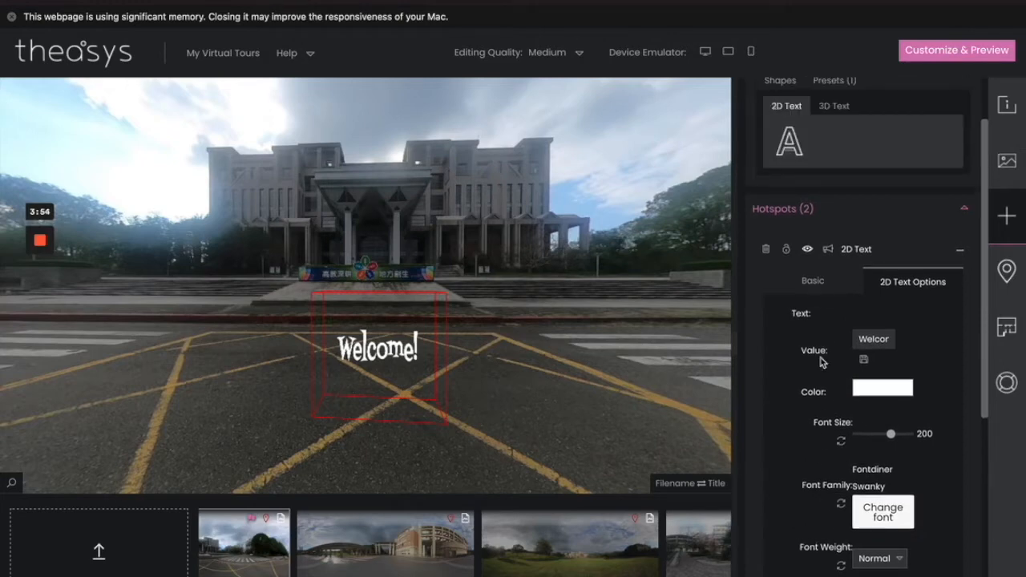
pyautogui.click(814, 284)
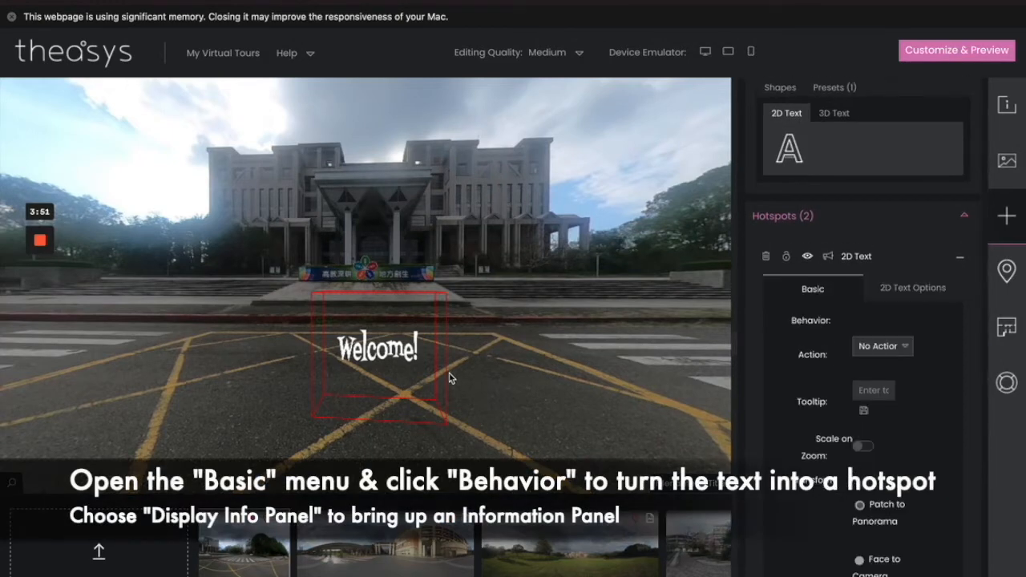
pyautogui.click(873, 347)
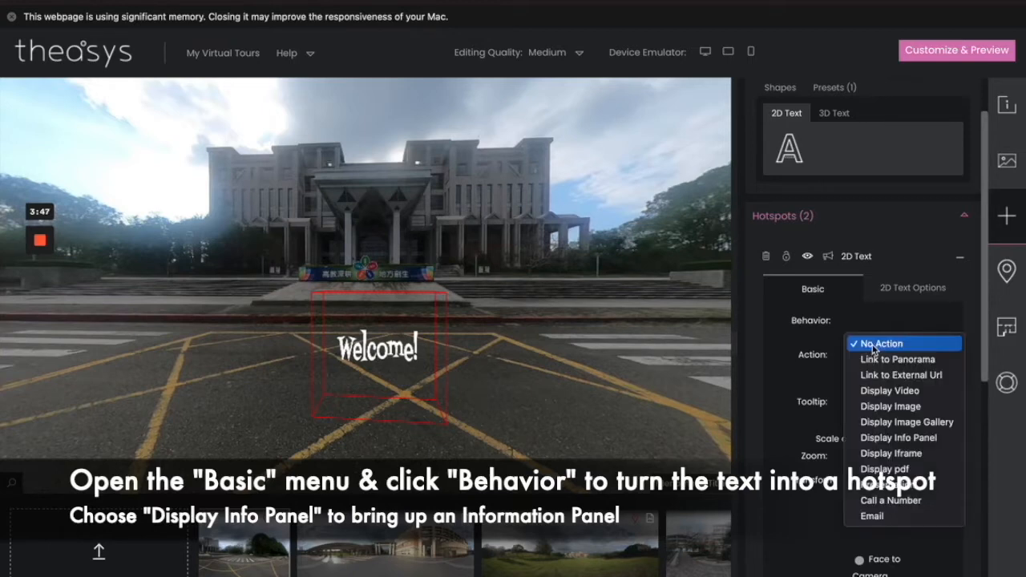
pyautogui.click(897, 438)
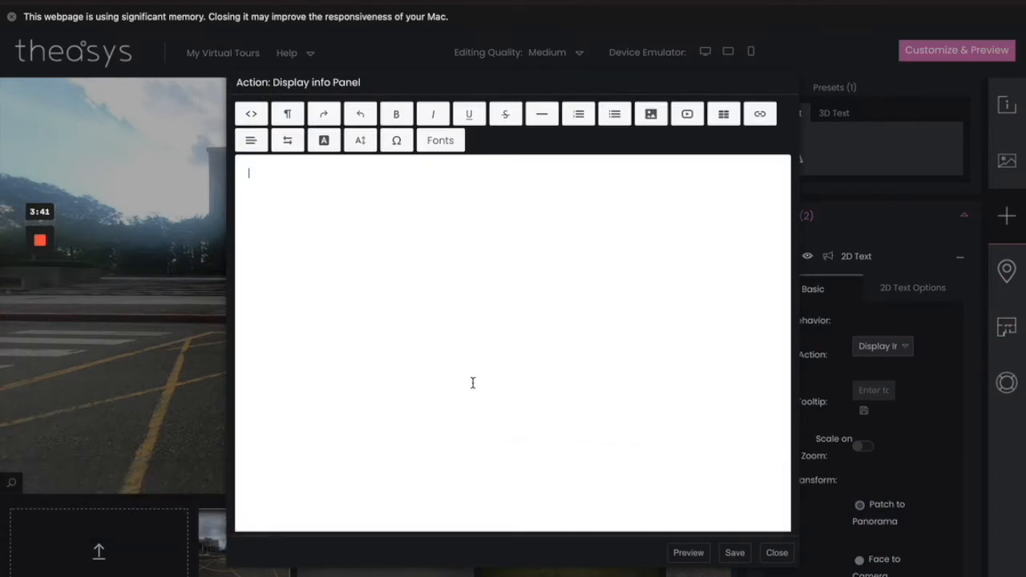
# Step: Apply the Cherry Cream Soda Regular font in the empty info panel editor
pyautogui.click(447, 144)
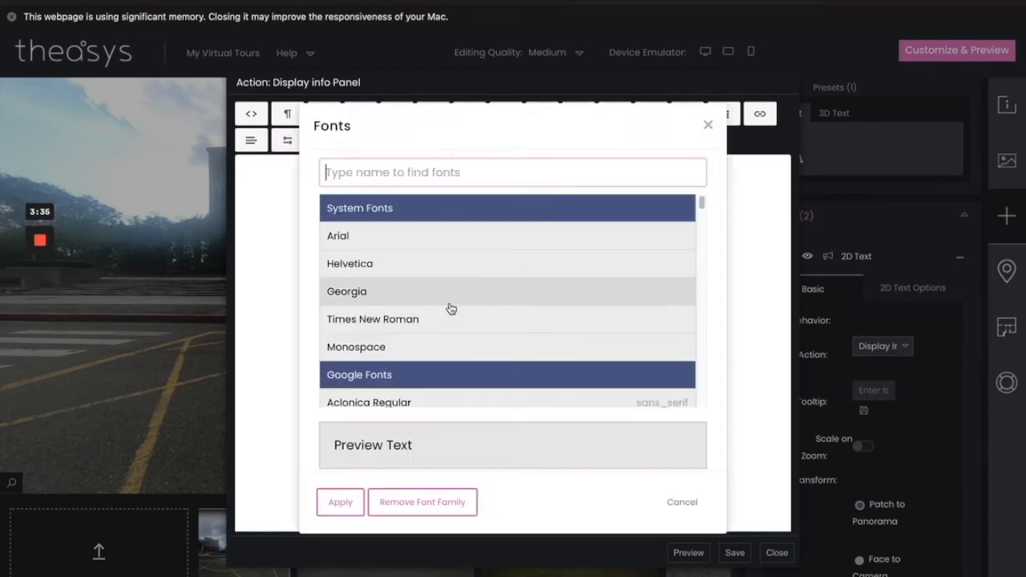
pyautogui.scroll(-2, 451, 309)
pyautogui.scroll(-4, 451, 309)
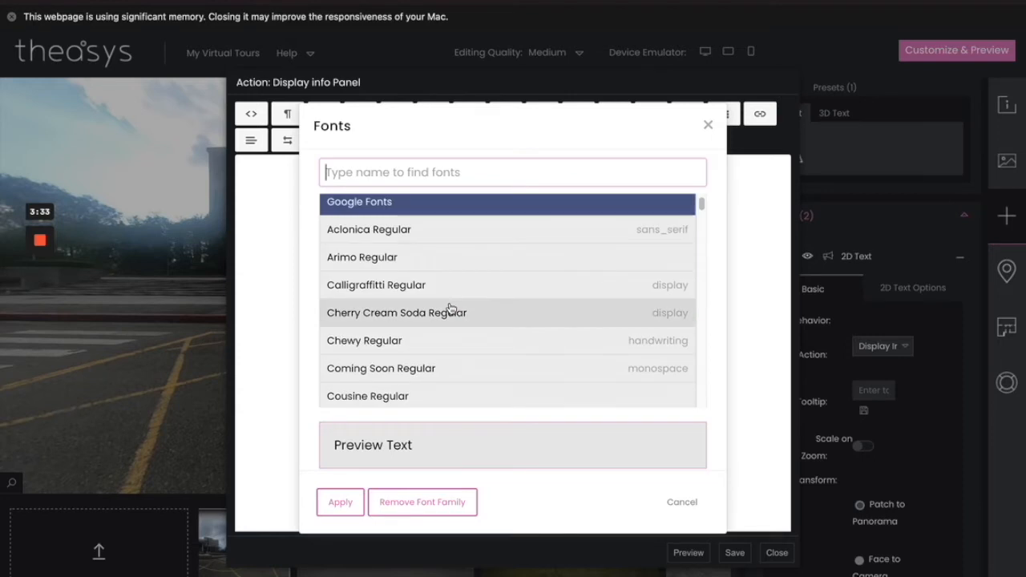
pyautogui.click(440, 316)
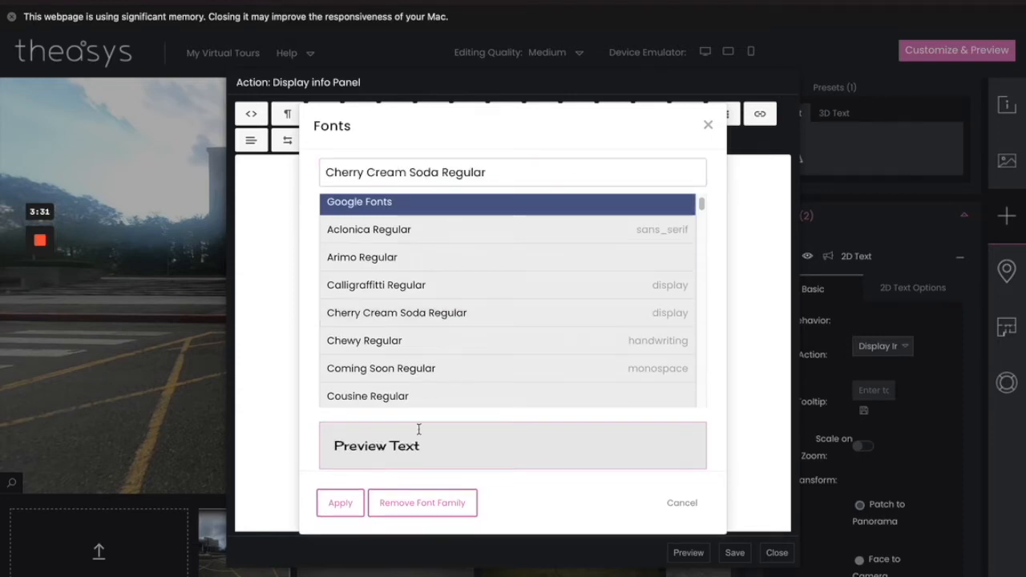
pyautogui.click(341, 504)
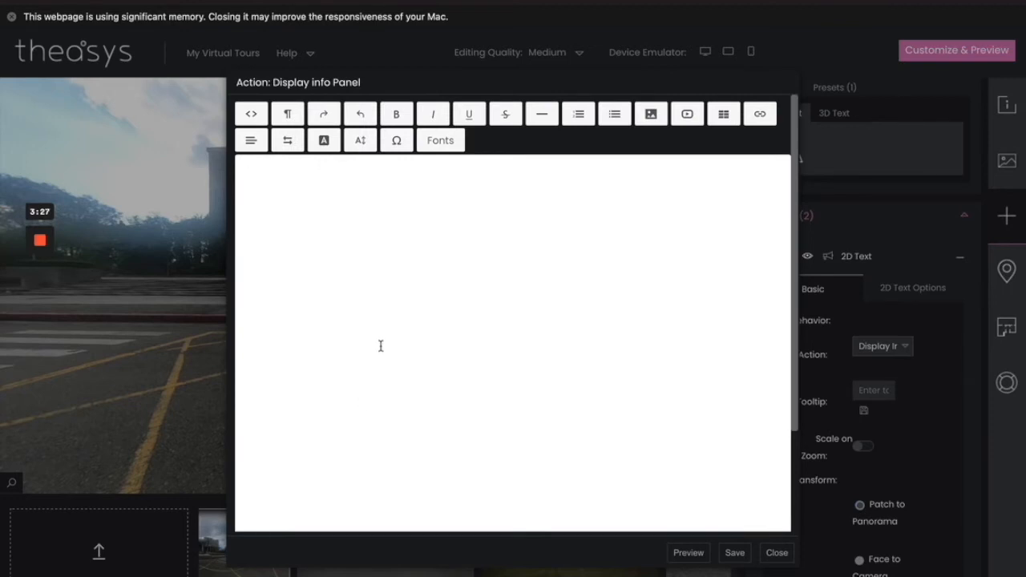
# Step: Write in the info panel: "Welcome to NCNU! I hope you enjoy the tour. If you look behind you, you can go to some other buildings on campus."
pyautogui.write('Welcome to NCNU! I hope you enjoy the tour. If you look beh')
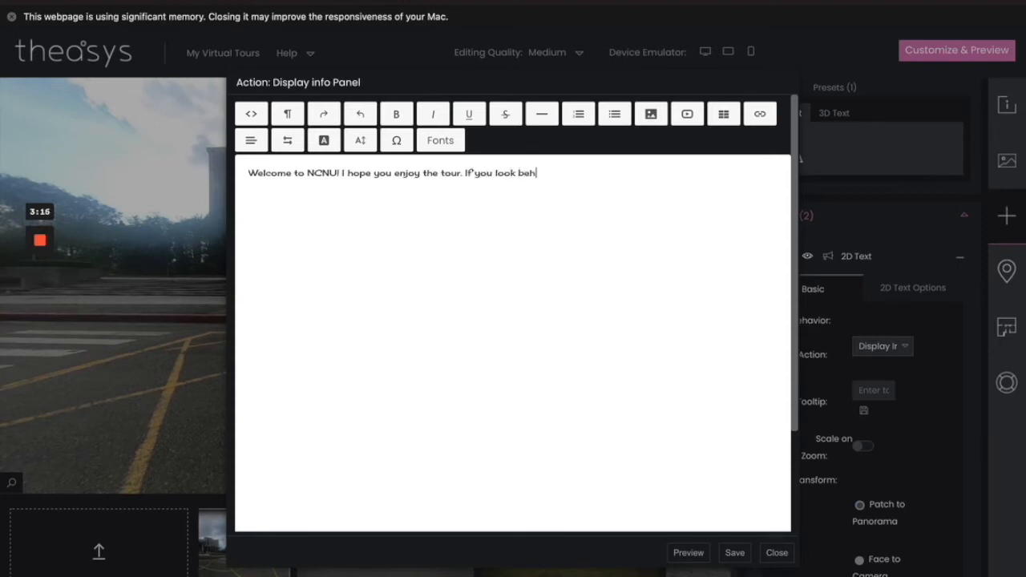
pyautogui.write('ind you, you can go to some other buildings on')
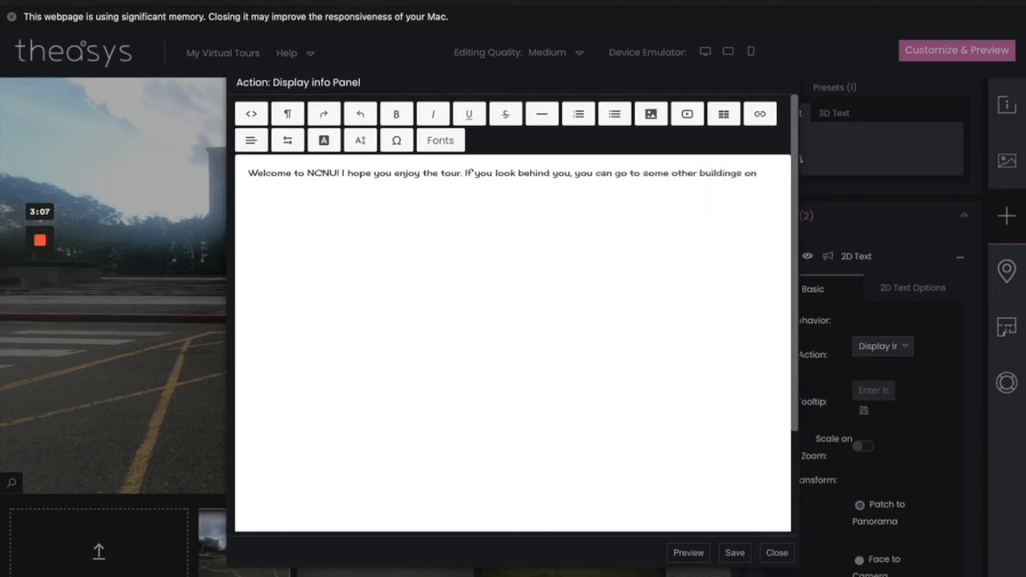
pyautogui.write(' campus.')
# Step: Set the font size of all the info panel text to 24px
pyautogui.press('super+a')
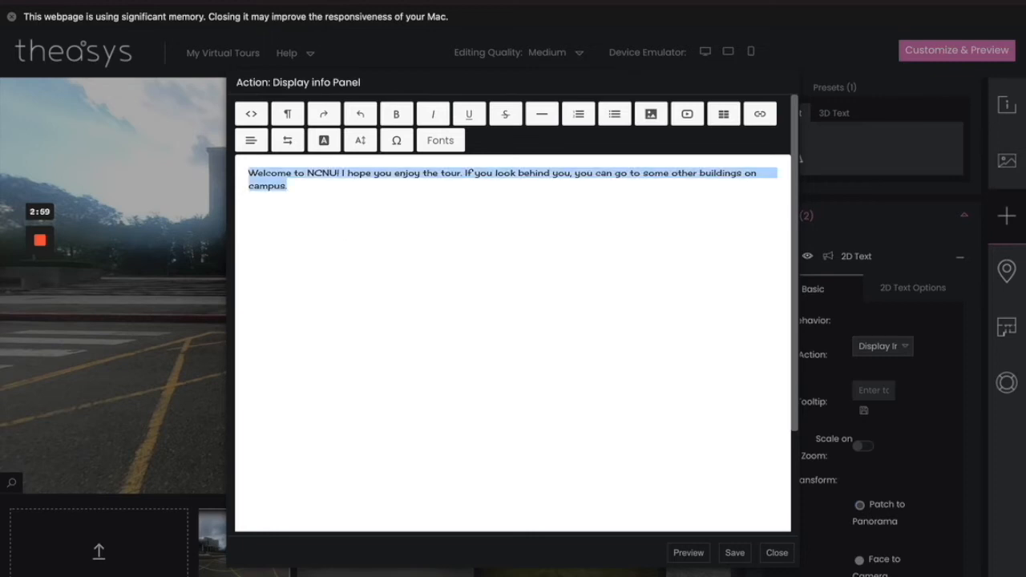
pyautogui.click(358, 143)
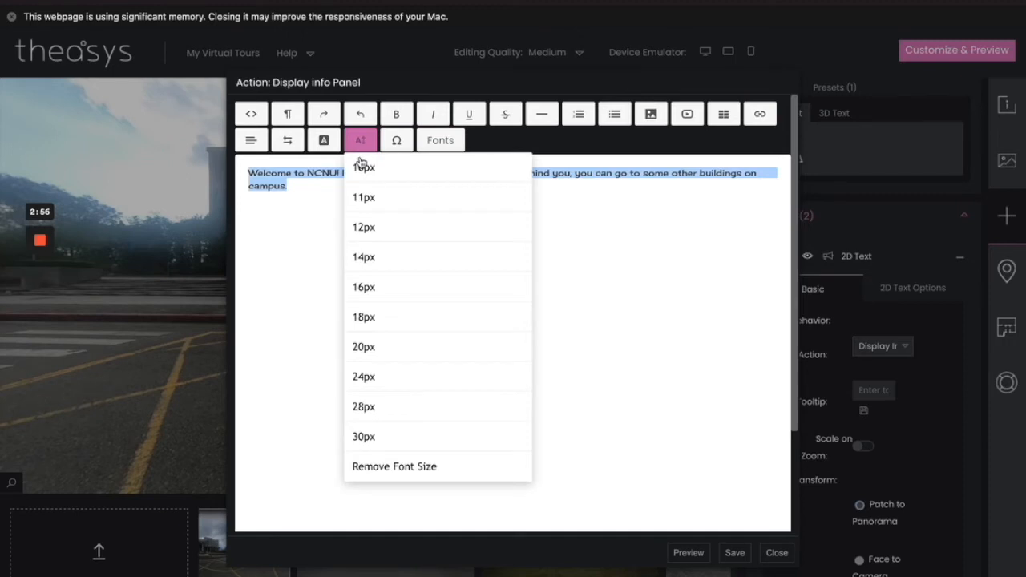
pyautogui.click(371, 380)
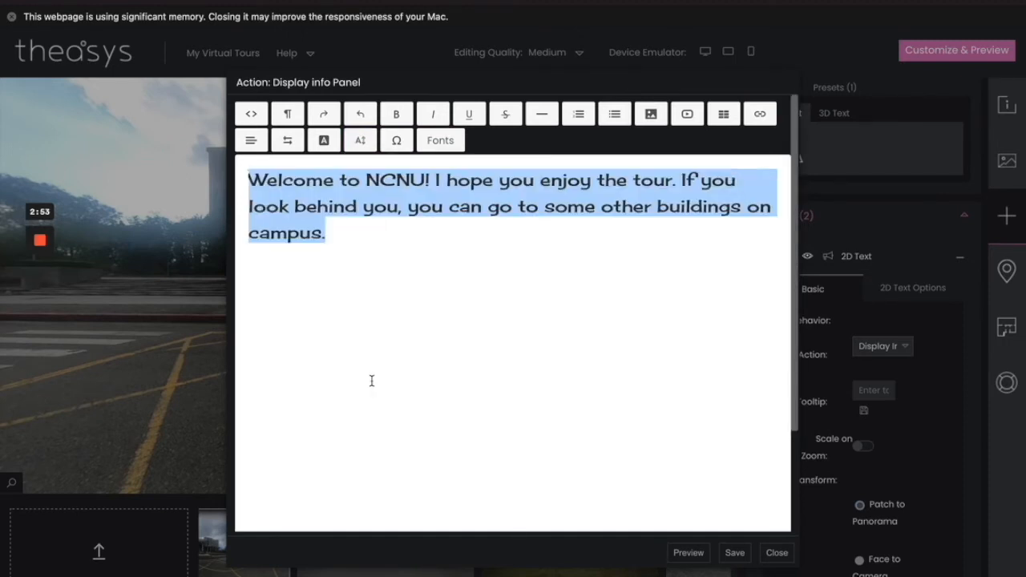
# Step: Start a new line at "If you look behind you" in the info panel text, without a blank line between the sentences
pyautogui.click(691, 174)
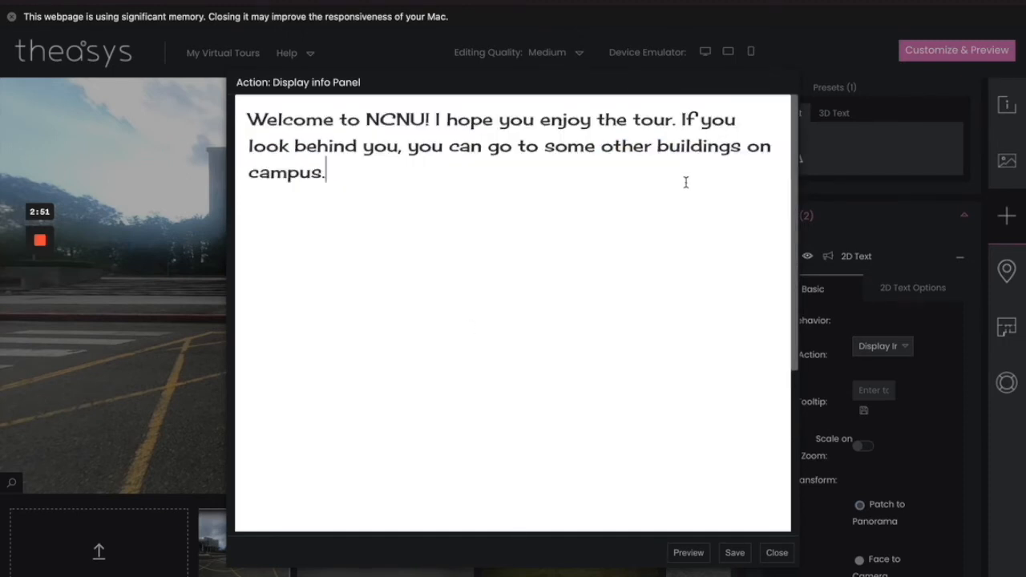
pyautogui.click(680, 119)
pyautogui.press('Return')
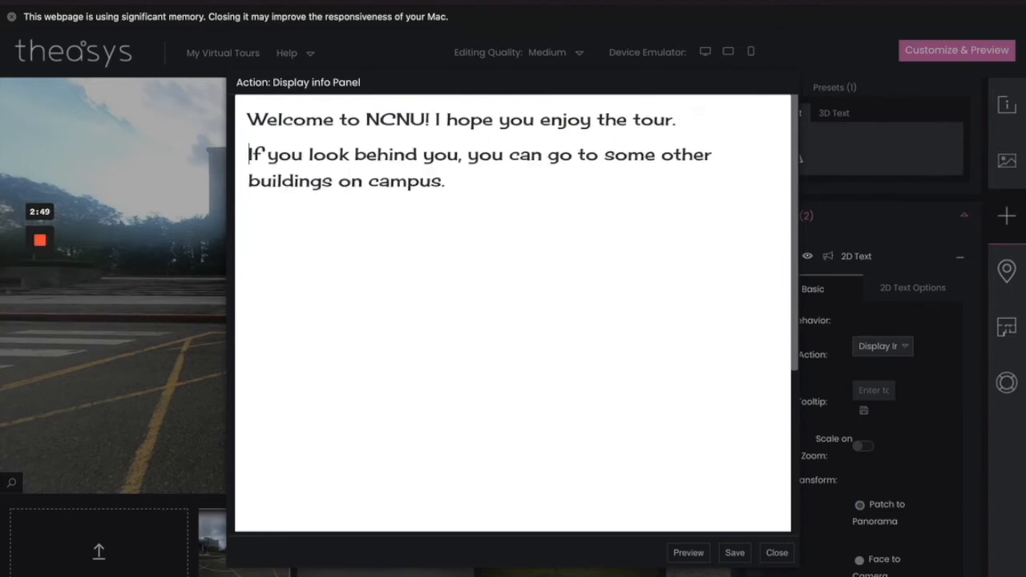
pyautogui.press('Return')
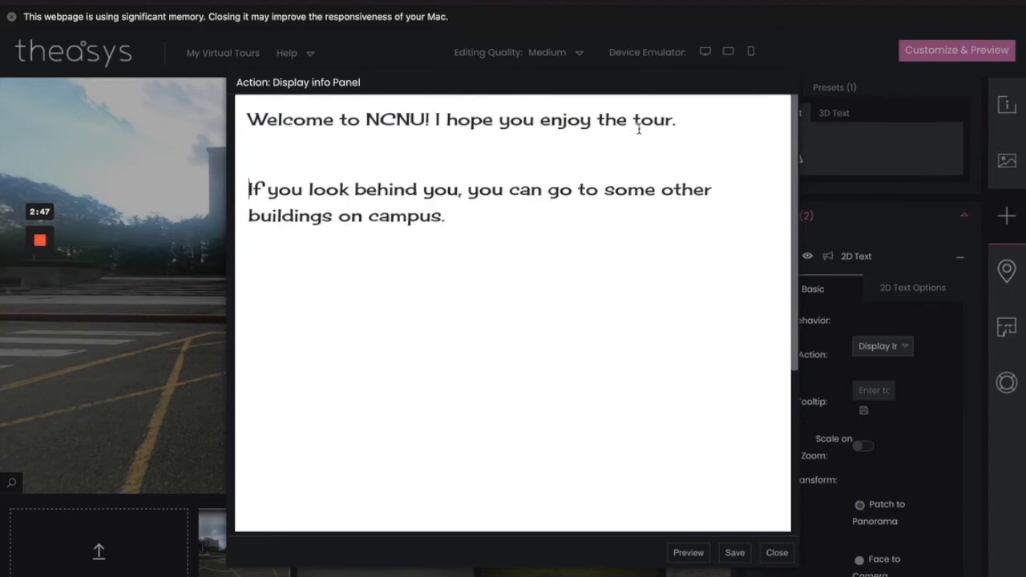
pyautogui.press('BackSpace')
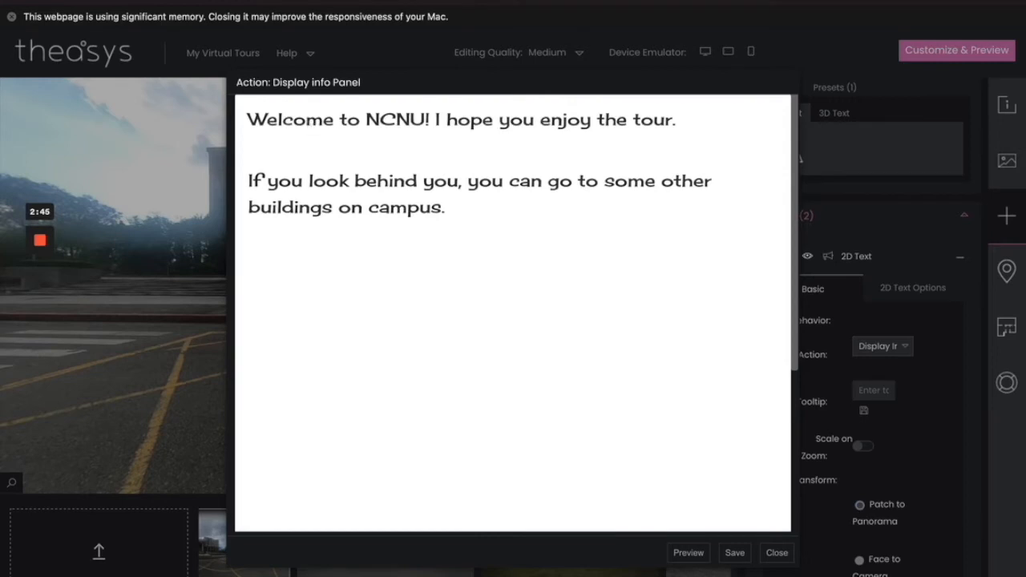
pyautogui.press('BackSpace')
# Step: Insert blank lines above the "Welcome to NCNU!" line in the info panel
pyautogui.click(249, 119)
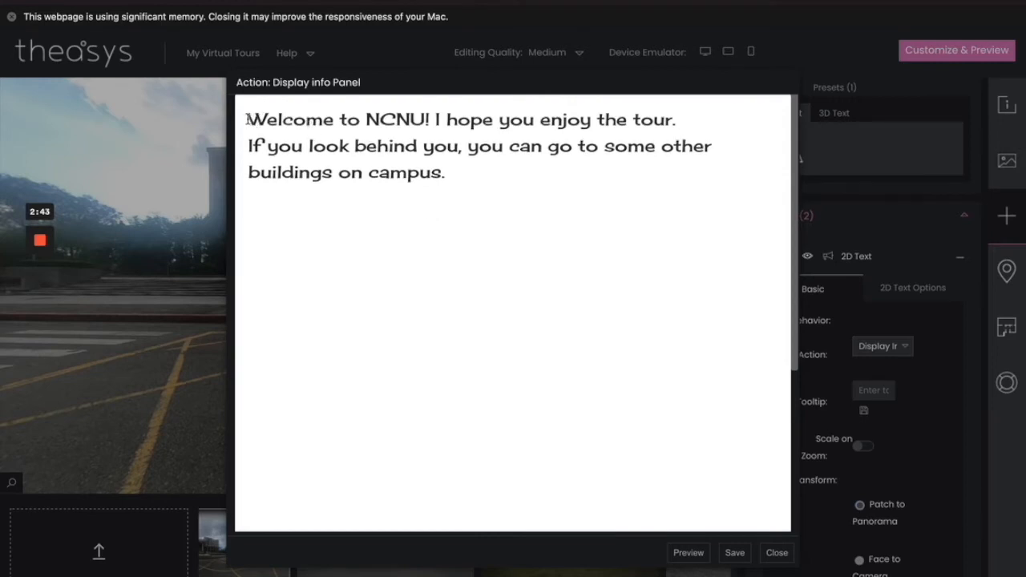
pyautogui.press('Return')
pyautogui.press('Return')
pyautogui.press('Return')
pyautogui.press('Return')
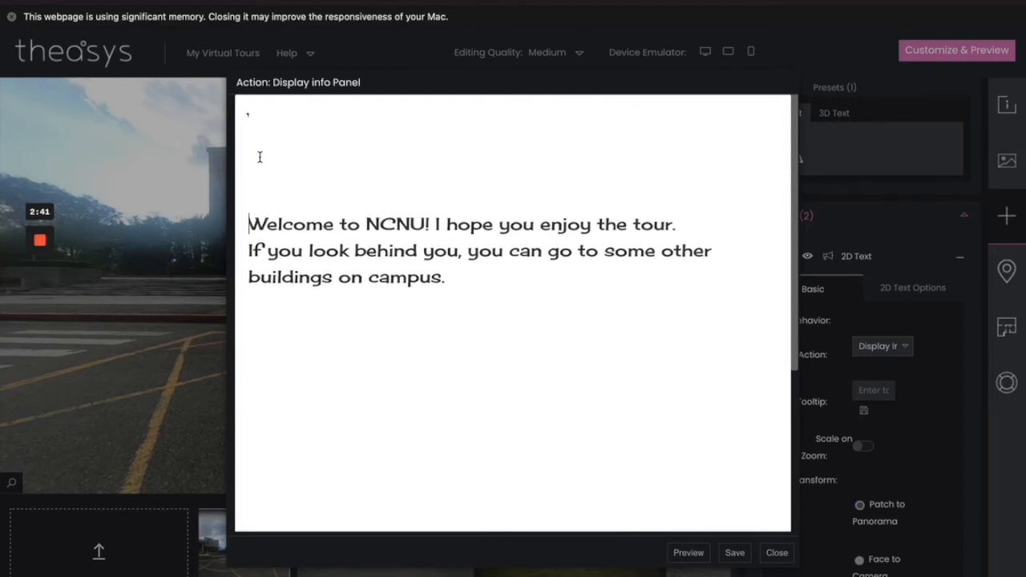
# Step: Insert the picture f1.jpg from Photos above the welcome text in the info panel and remove the extra blank lines between them
pyautogui.click(260, 157)
pyautogui.moveTo(796, 240)
pyautogui.mouseDown()
pyautogui.moveTo(791, 367)
pyautogui.moveTo(806, 248)
pyautogui.mouseUp()
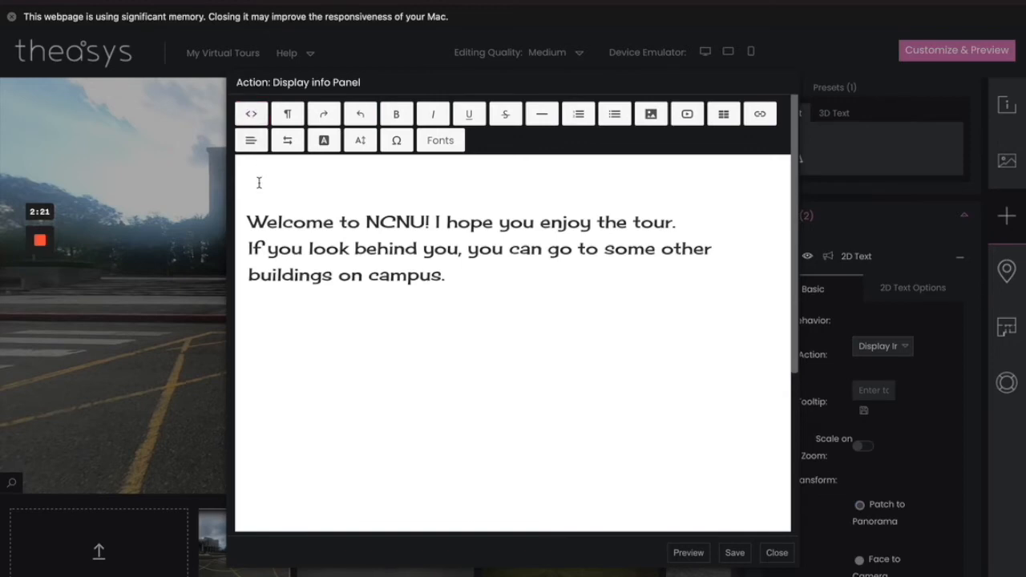
pyautogui.click(654, 117)
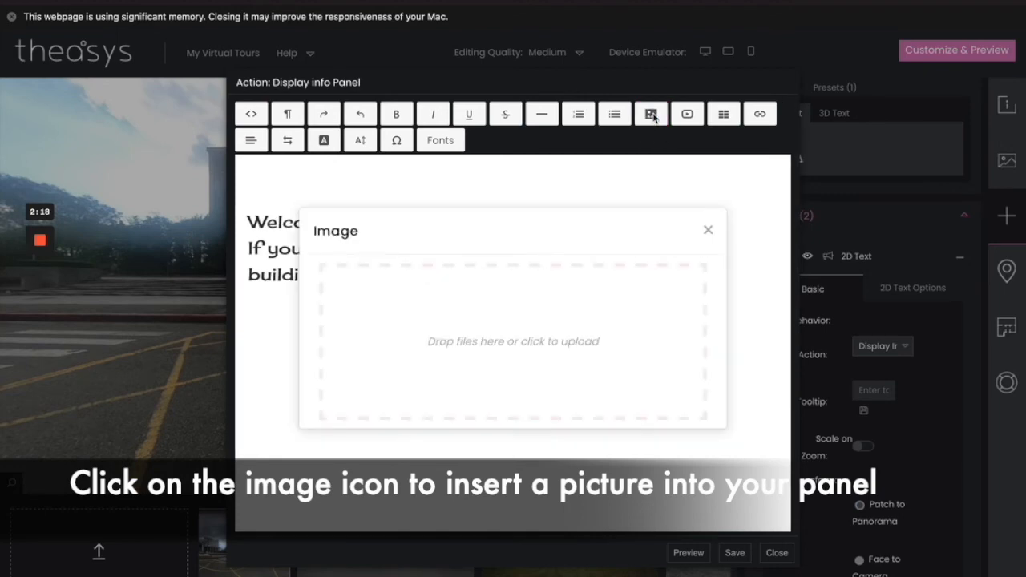
pyautogui.click(511, 337)
pyautogui.scroll(-5, 314, 307)
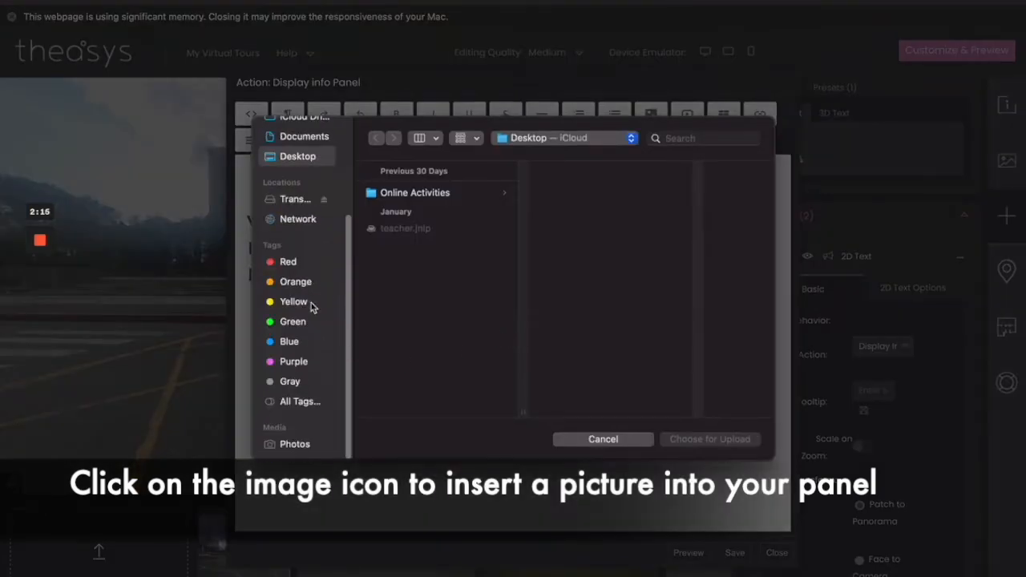
pyautogui.click(297, 445)
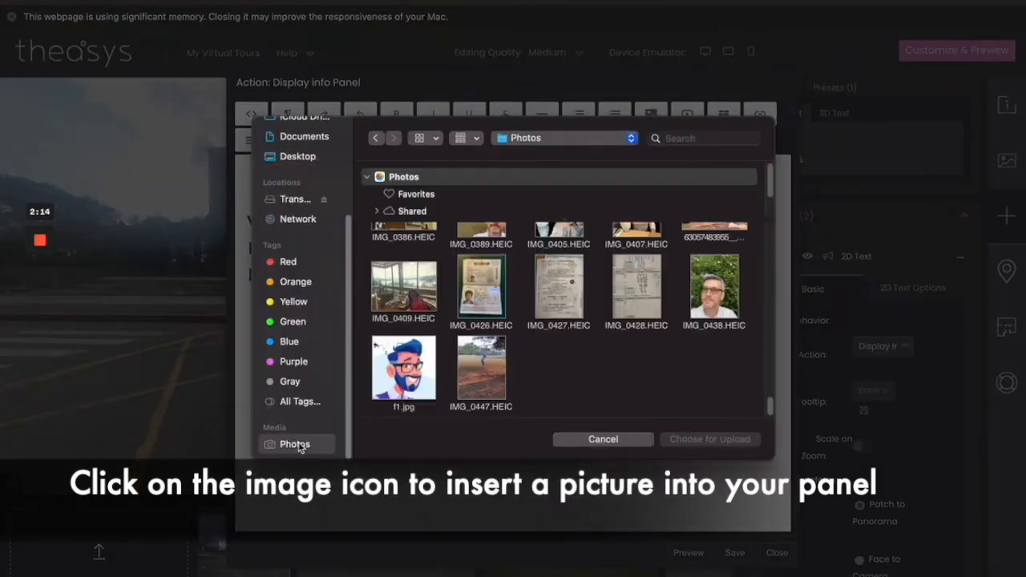
pyautogui.click(422, 370)
pyautogui.click(736, 445)
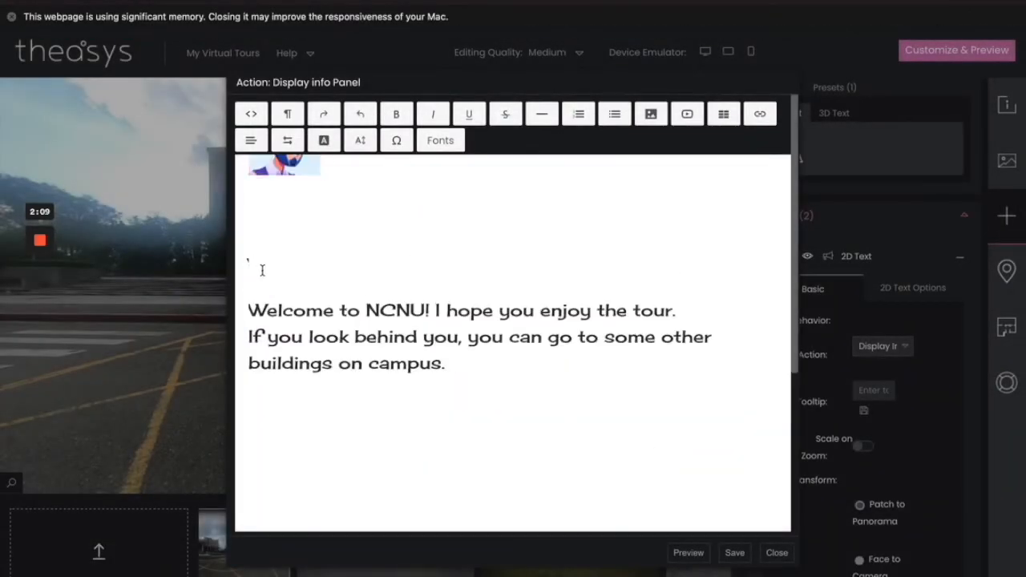
pyautogui.press('BackSpace')
pyautogui.press('BackSpace')
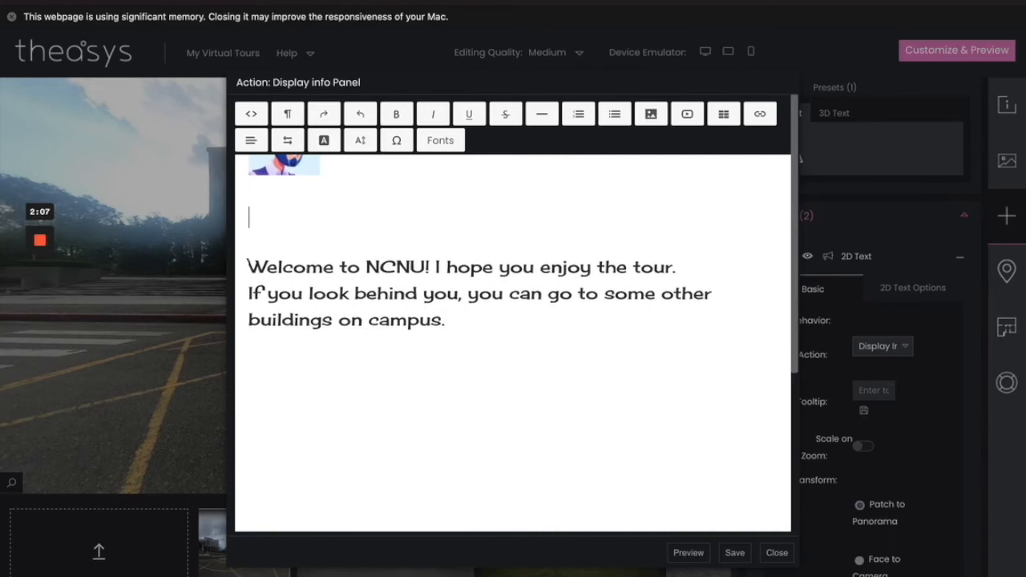
# Step: Give the info panel picture the person's first name as alt text and the caption "This is me!", saving the picture edits
pyautogui.scroll(1, 473, 192)
pyautogui.click(303, 156)
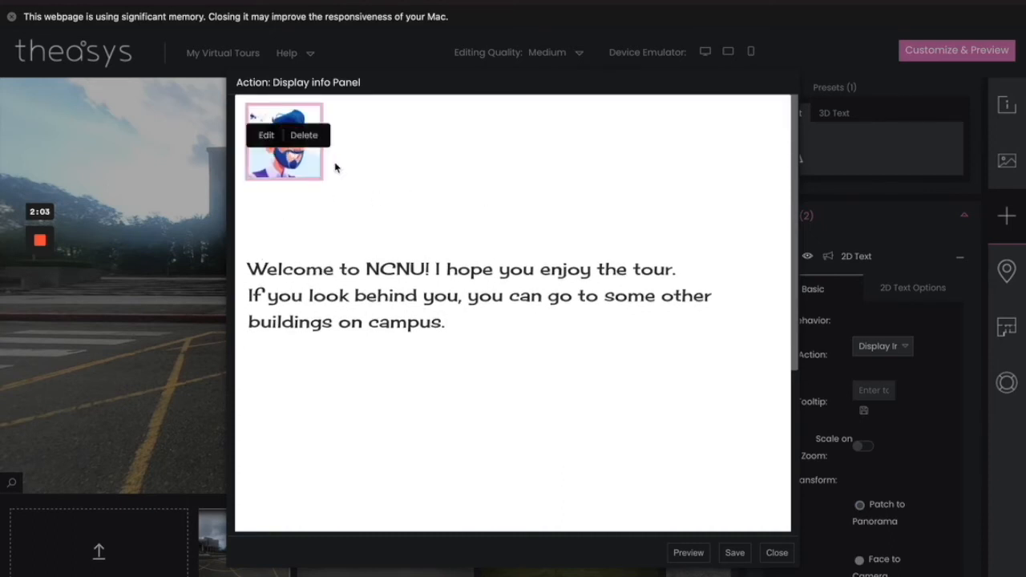
pyautogui.click(267, 135)
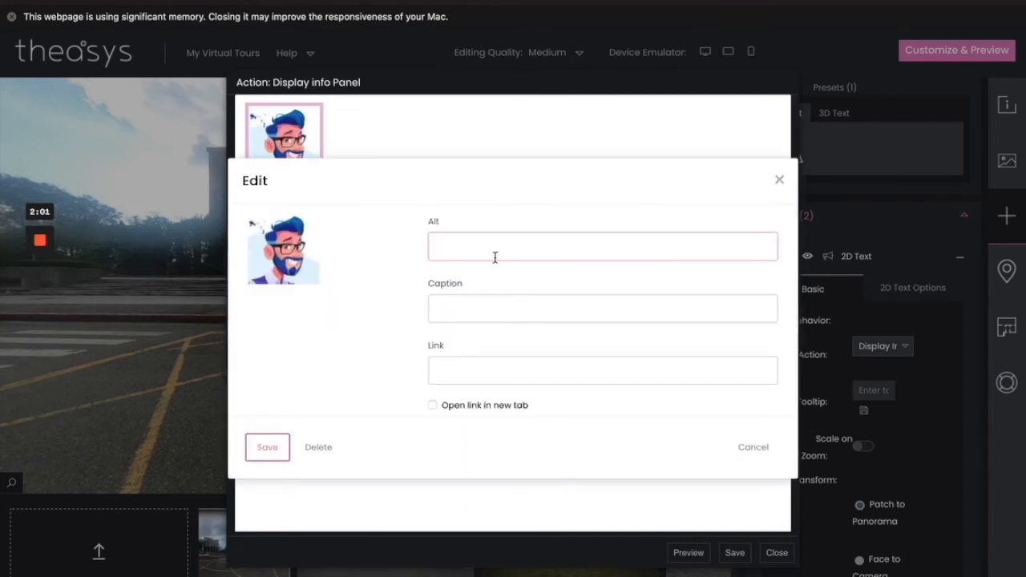
pyautogui.write('Leslie')
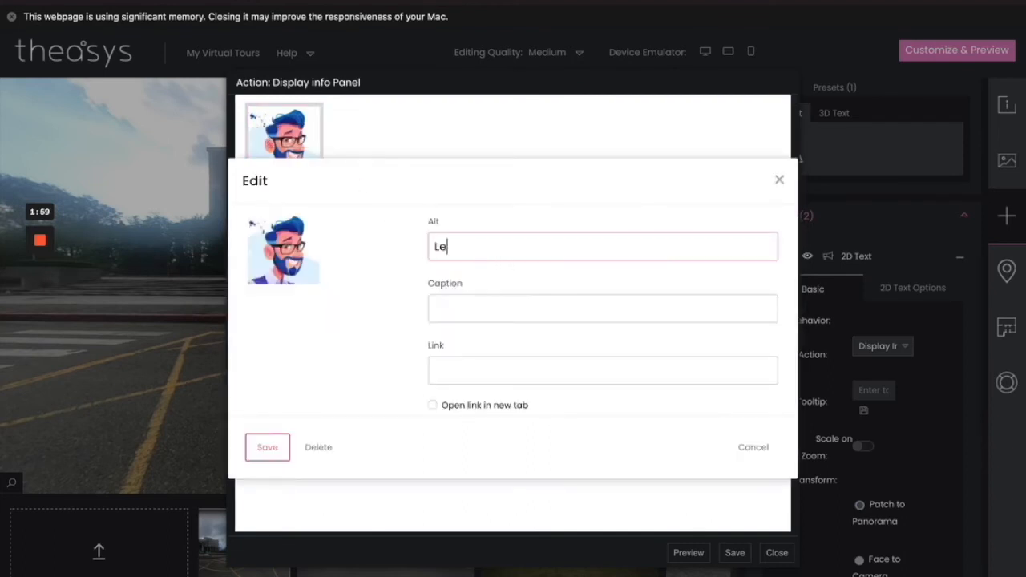
pyautogui.click(481, 299)
pyautogui.write('This is me!')
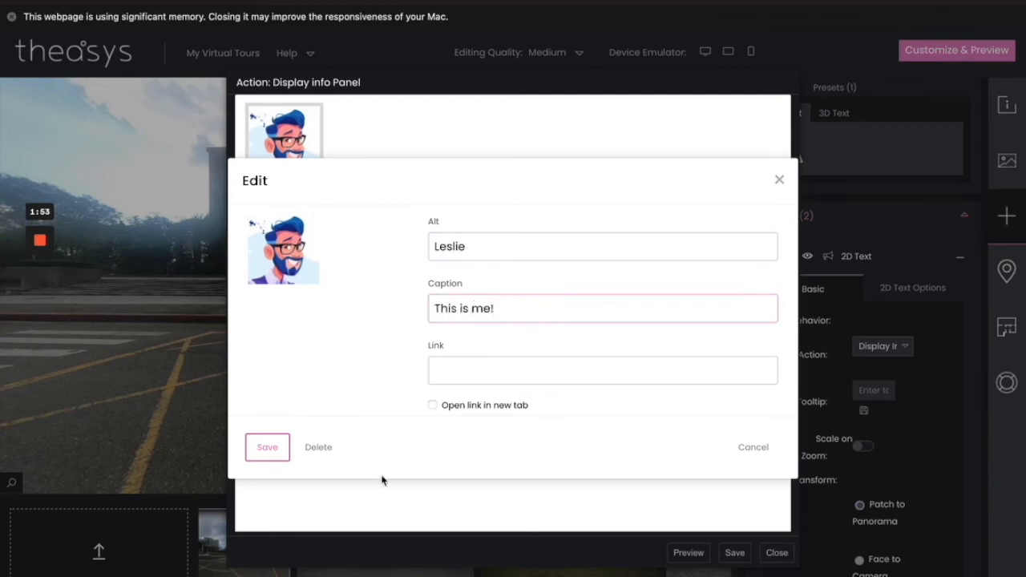
pyautogui.click(267, 447)
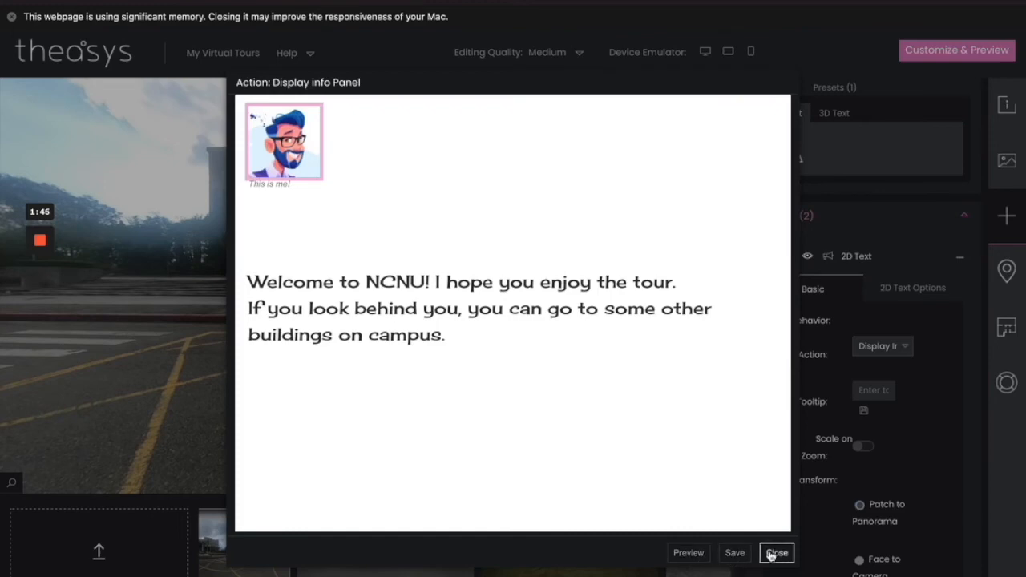
# Step: Preview the info panel, save it as the hotspot's action and close the panel editor
pyautogui.click(689, 553)
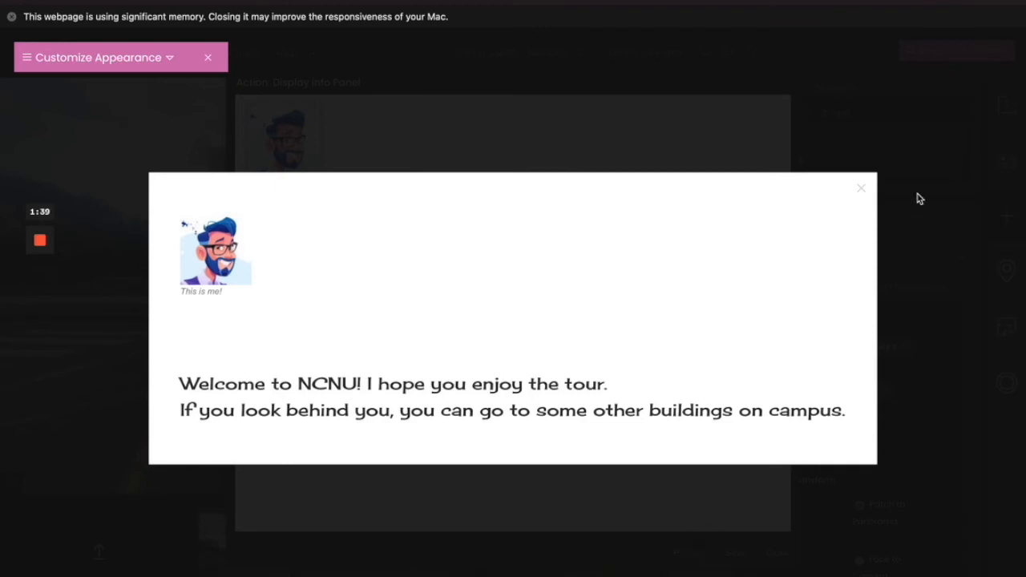
pyautogui.click(861, 188)
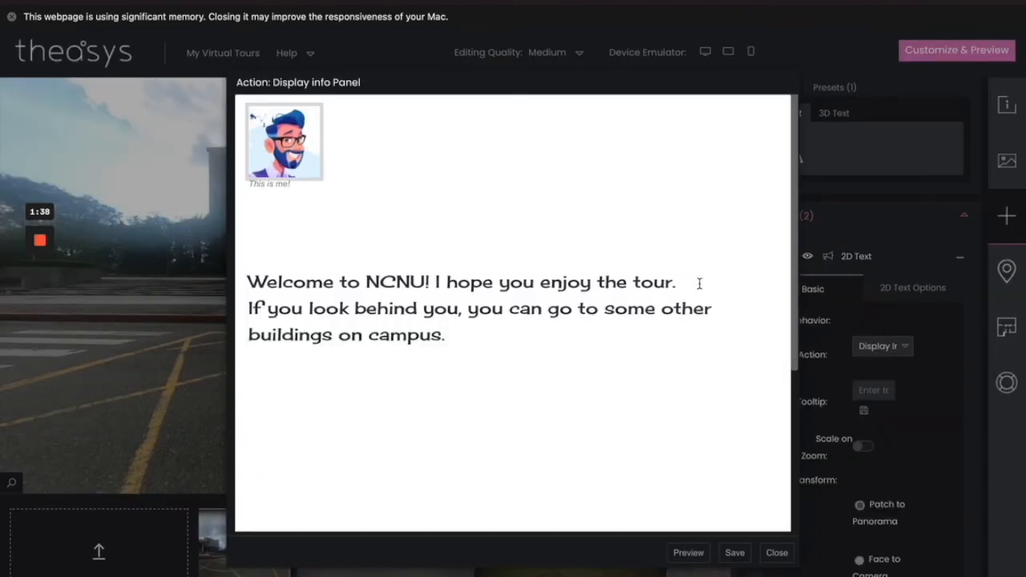
pyautogui.click(736, 553)
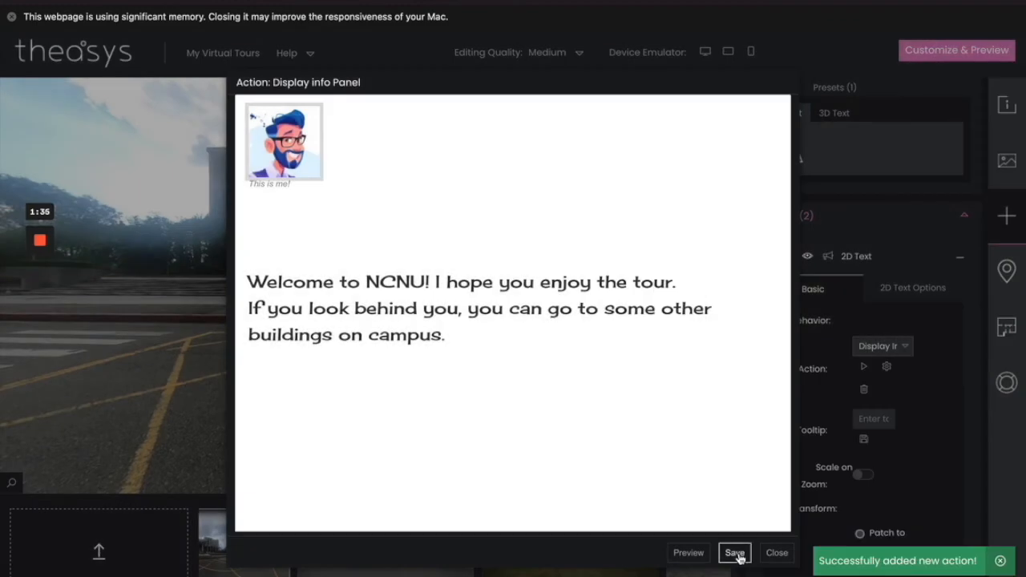
pyautogui.click(777, 553)
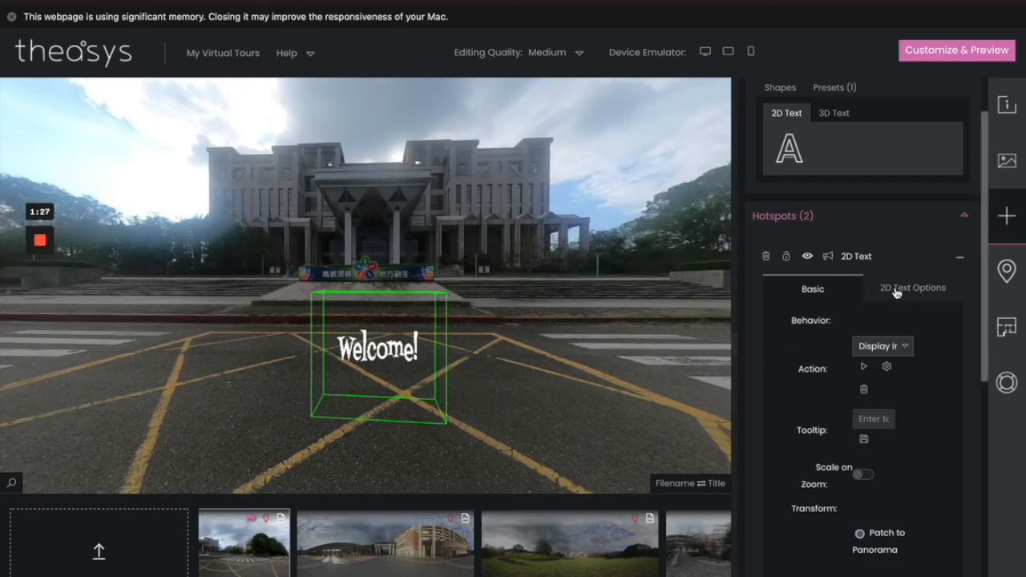
# Step: Rotate the "Welcome!" text hotspot to X -45 and Y -1
pyautogui.scroll(-5, 898, 326)
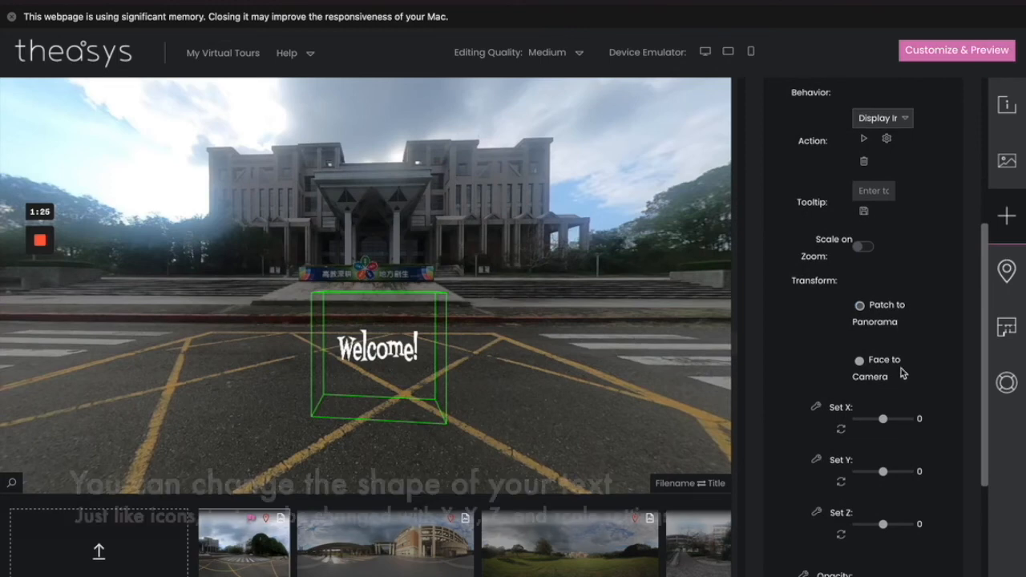
pyautogui.moveTo(882, 418); pyautogui.dragTo(879, 432)
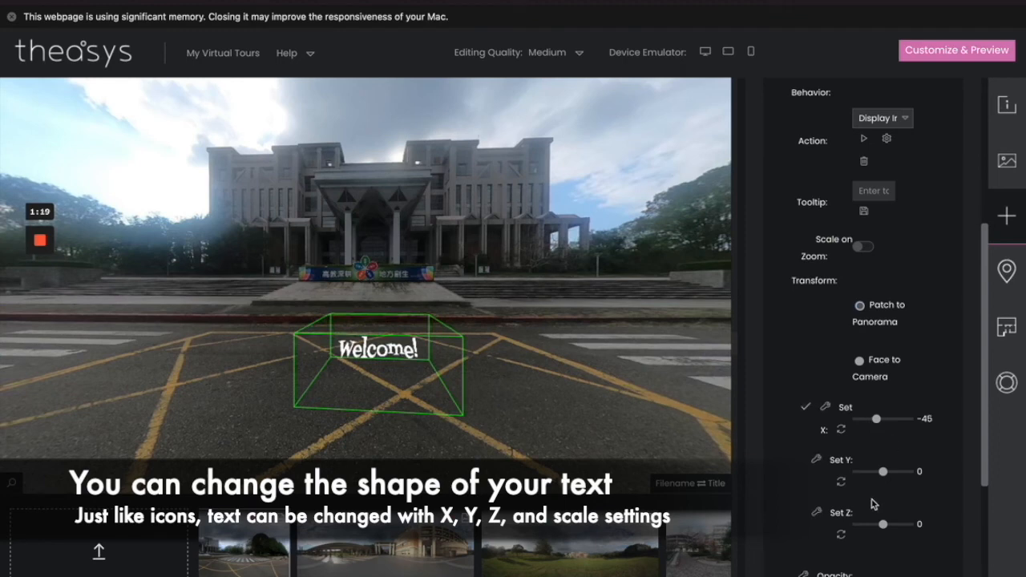
pyautogui.moveTo(882, 471); pyautogui.dragTo(883, 473)
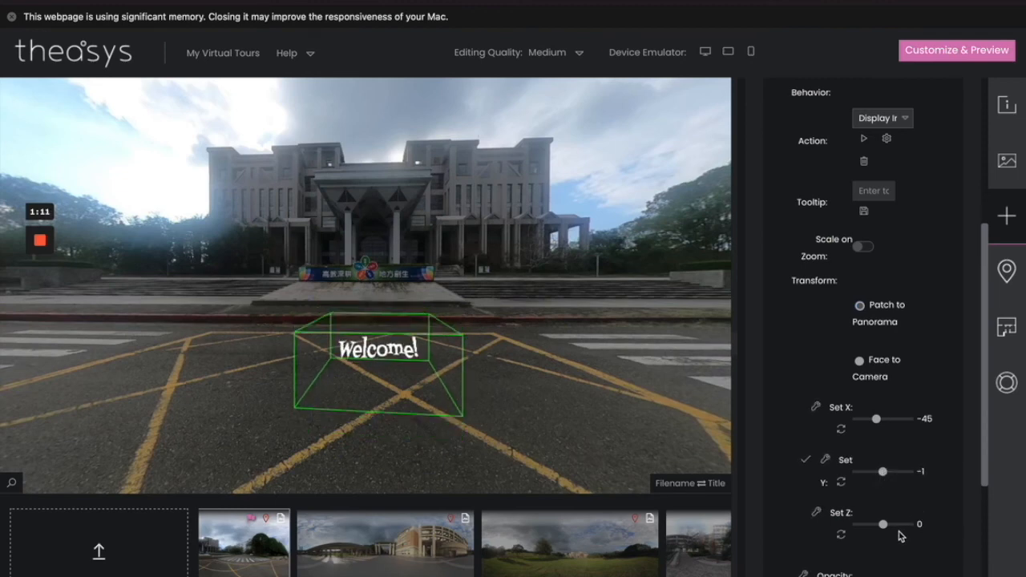
# Step: Try a Z rotation of 4 on the "Welcome!" text hotspot and bring Z back to 0
pyautogui.moveTo(884, 525); pyautogui.dragTo(883, 525)
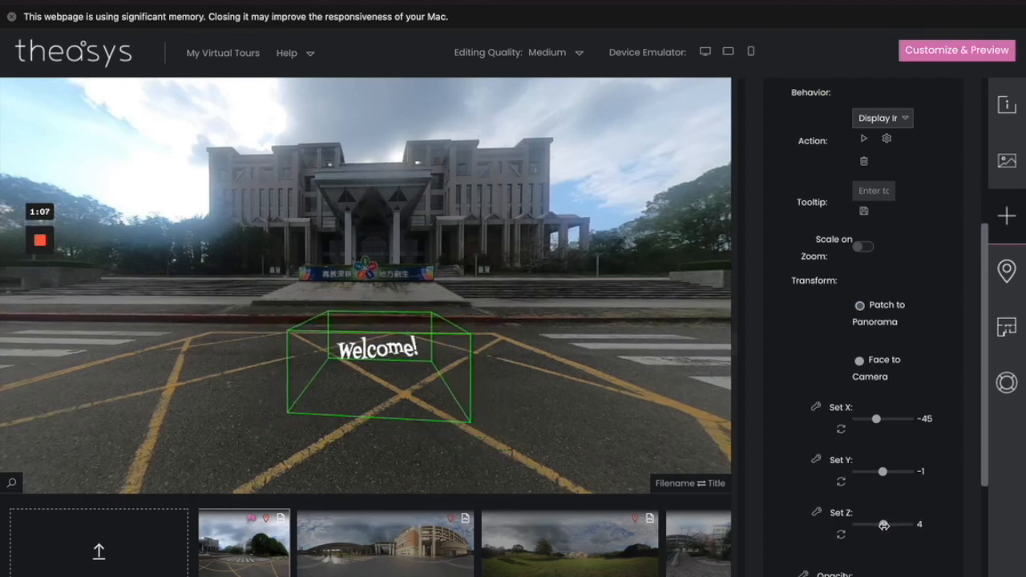
pyautogui.click(922, 524)
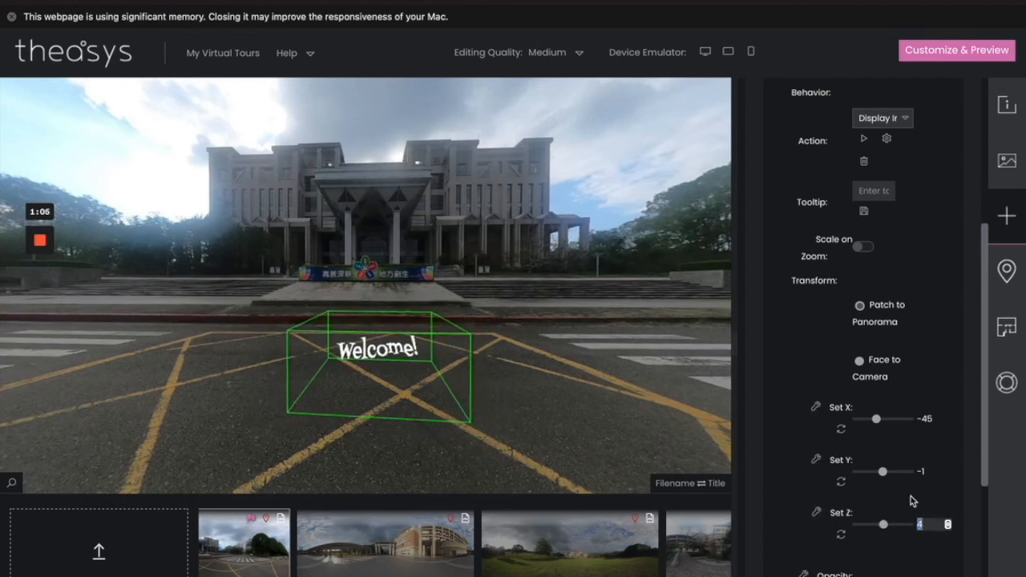
pyautogui.press('Up')
pyautogui.press('Up')
pyautogui.press('Down')
pyautogui.press('Down')
pyautogui.press('Down')
pyautogui.press('Down')
pyautogui.press('Down')
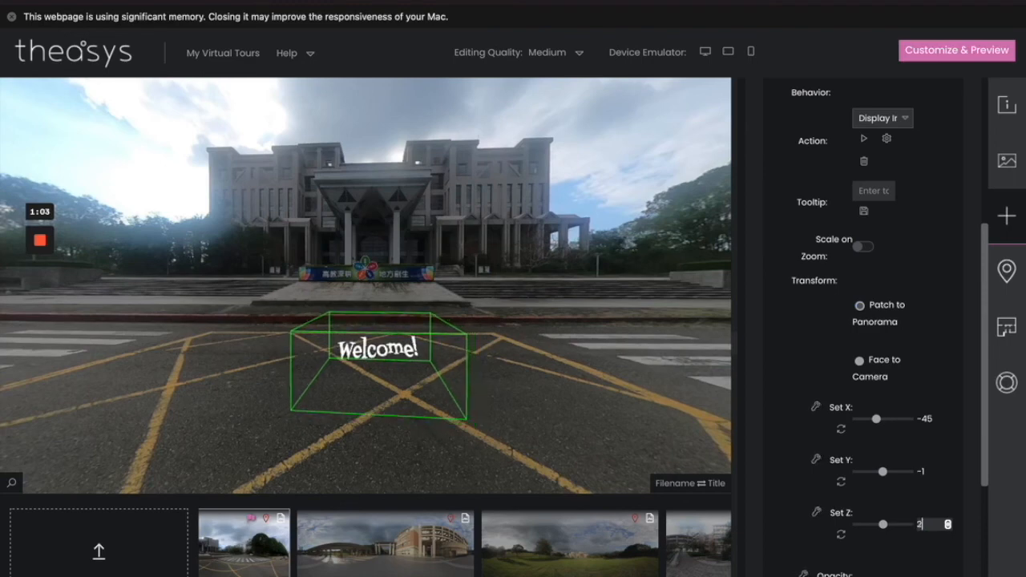
pyautogui.press('Down')
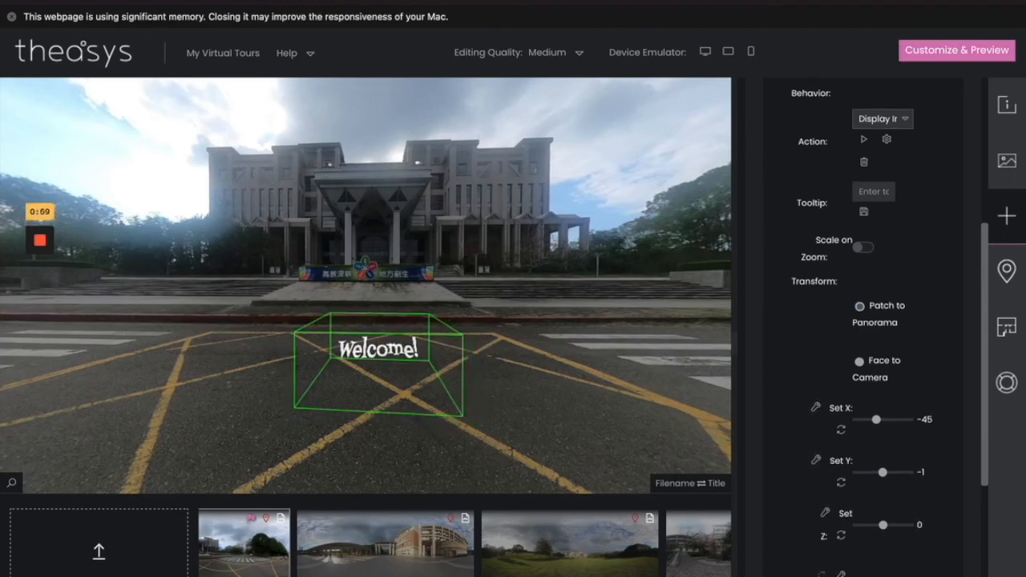
# Step: Enlarge the "Welcome!" text hotspot to a scale of 412 and set its X rotation to -60
pyautogui.scroll(-1, 898, 550)
pyautogui.scroll(-5, 898, 550)
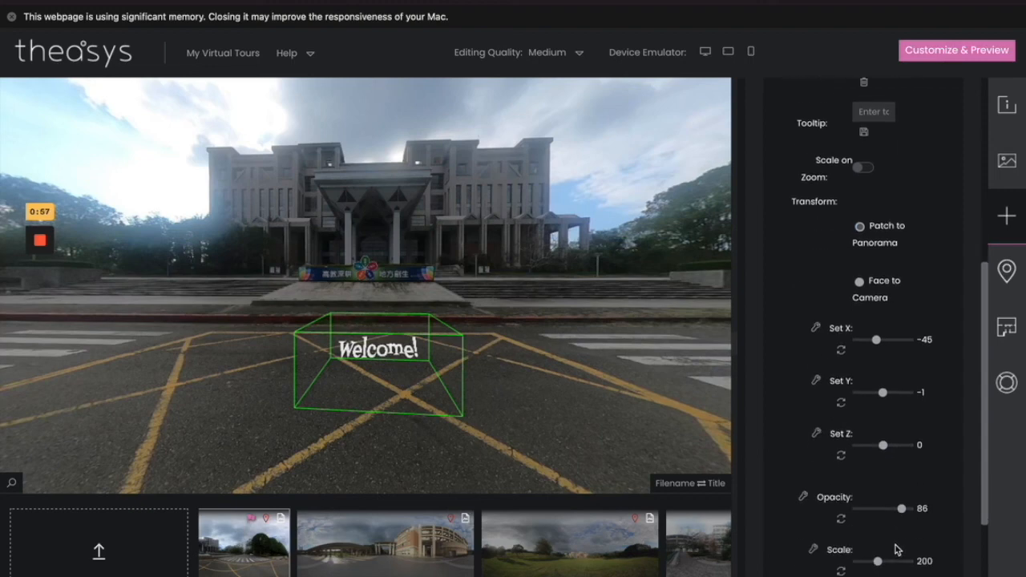
pyautogui.moveTo(878, 501); pyautogui.dragTo(900, 501)
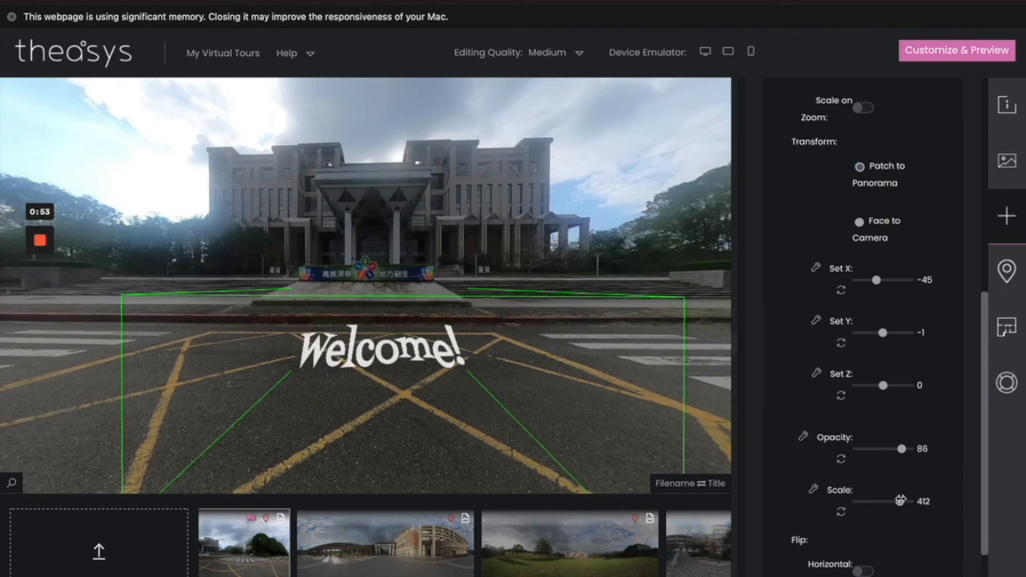
pyautogui.scroll(2, 898, 437)
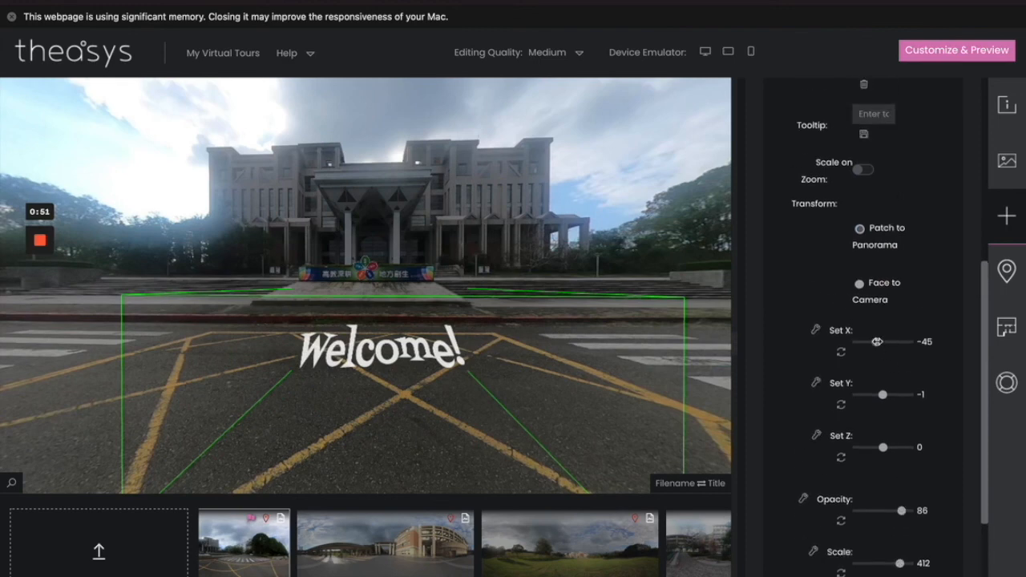
pyautogui.moveTo(877, 341); pyautogui.dragTo(875, 342)
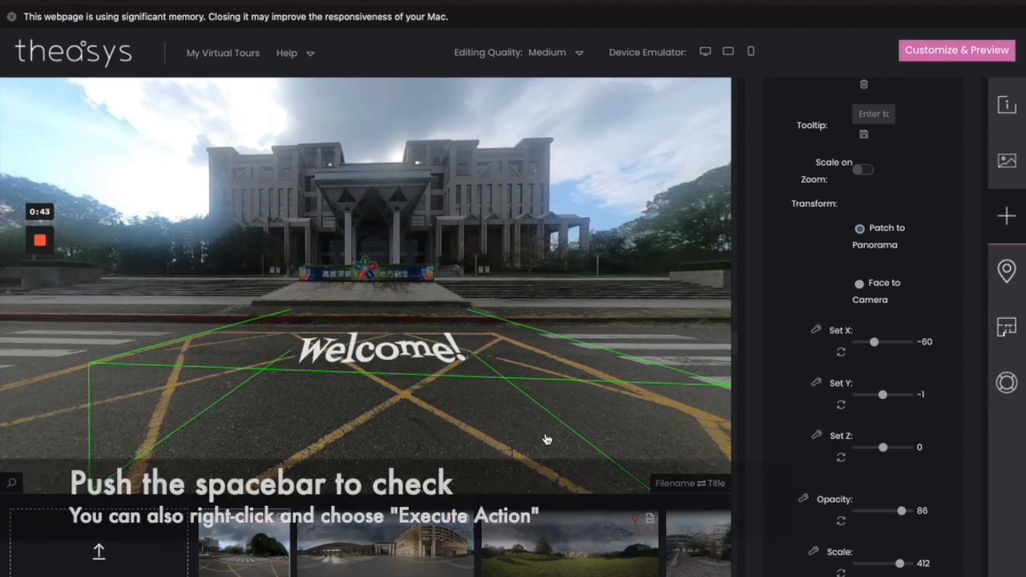
# Step: Run the "Welcome!" hotspot's action to check its info panel, and close the panel
pyautogui.press('space')
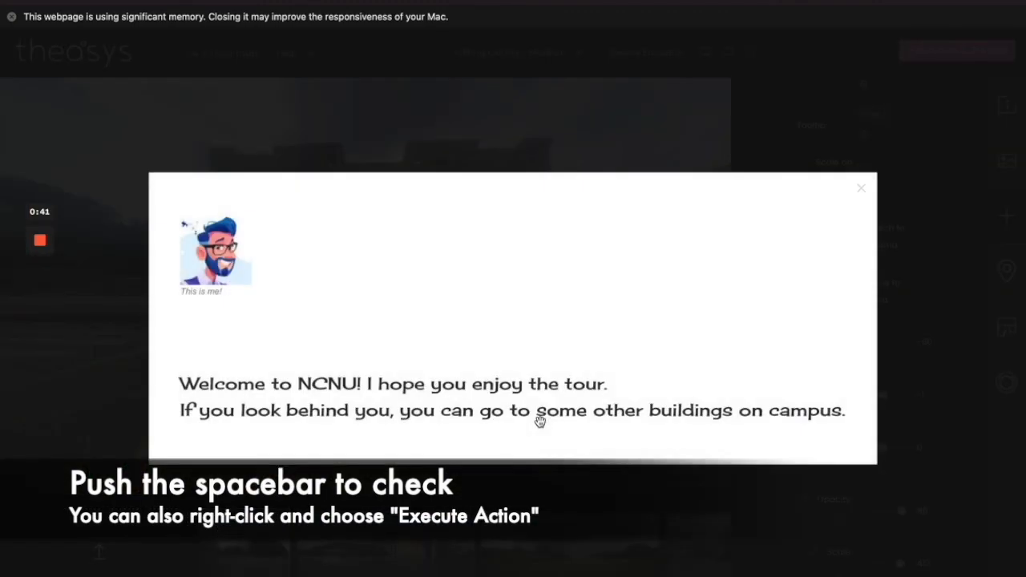
pyautogui.click(862, 189)
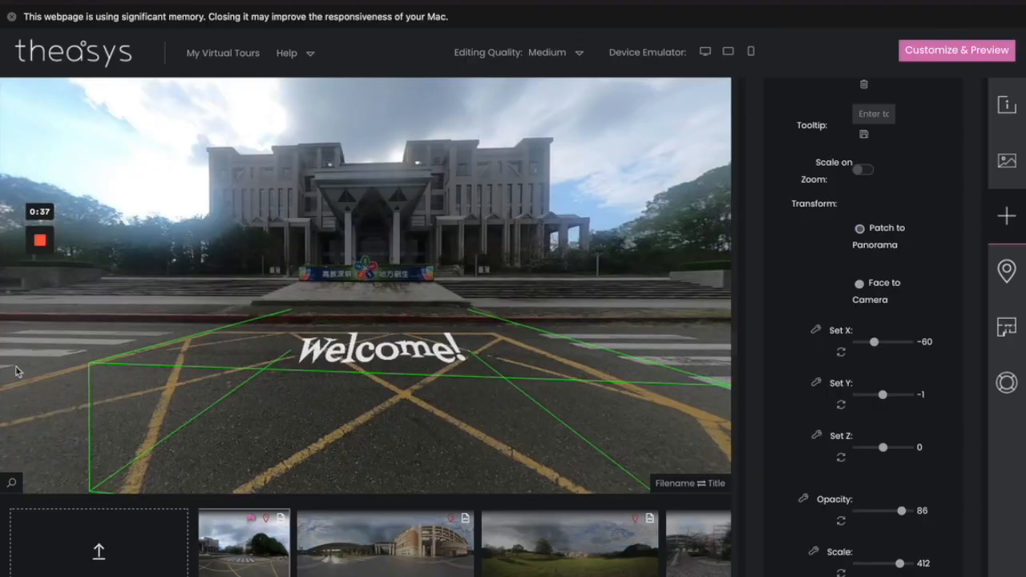